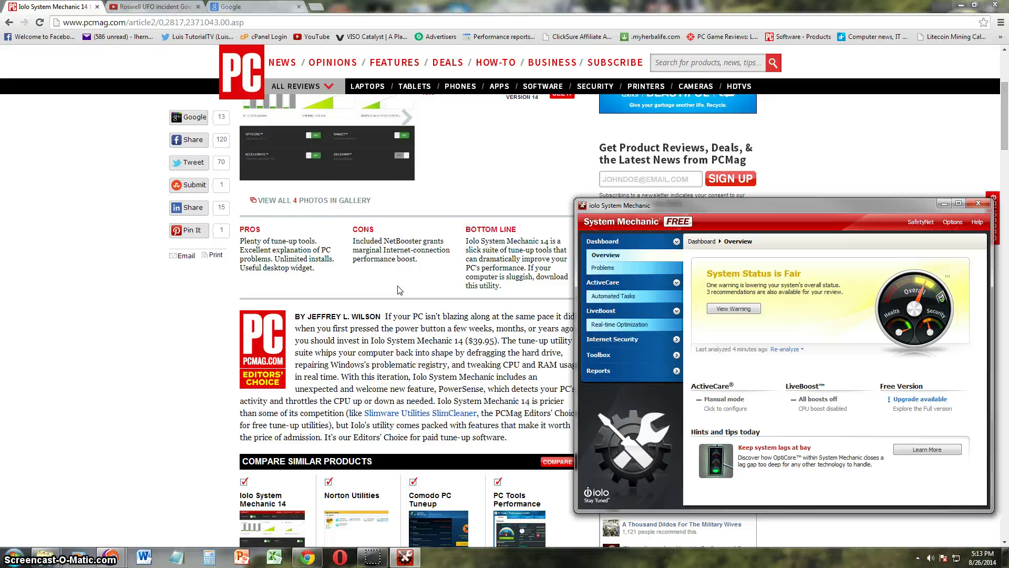
Centre the System Mechanic window and open the system status warning details.
{"action": "left_click", "coordinate": [481, 256]}
{"action": "left_click_drag", "start_coordinate": [612, 215], "coordinate": [570, 168]}
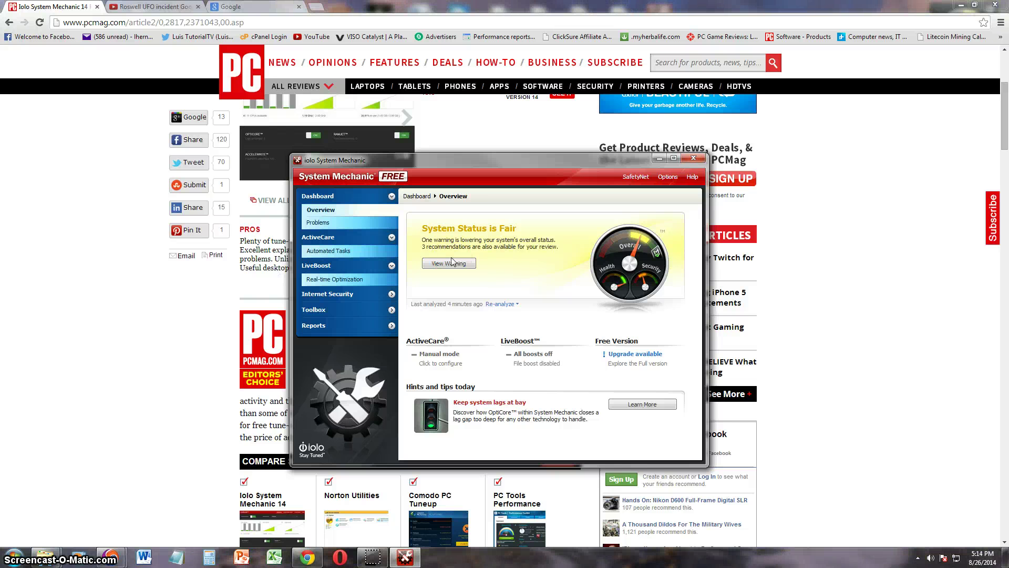
{"action": "mouse_move", "coordinate": [436, 161]}
{"action": "left_mouse_down"}
{"action": "mouse_move", "coordinate": [416, 165]}
{"action": "mouse_move", "coordinate": [418, 153]}
{"action": "left_mouse_up"}
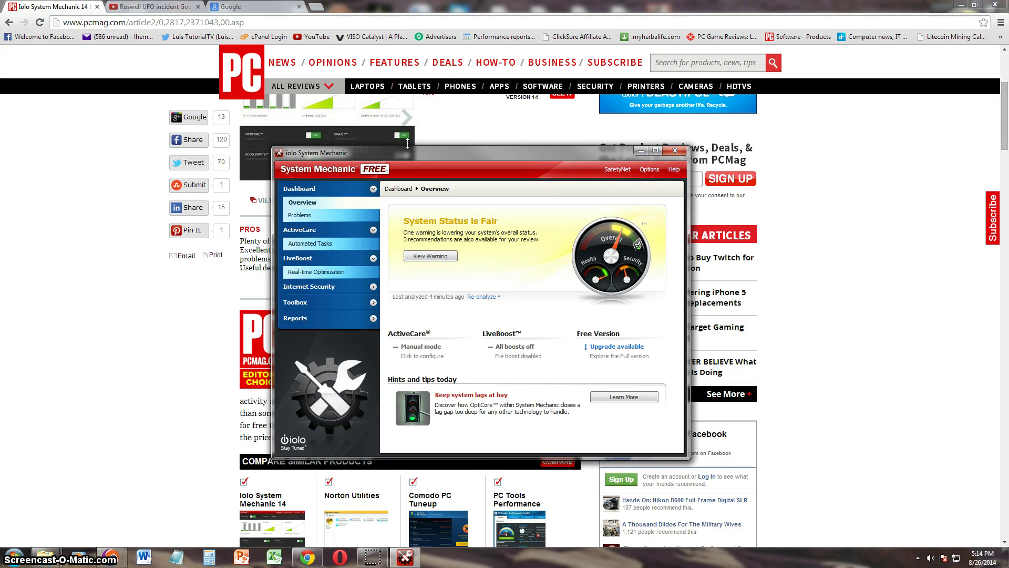
{"action": "left_click", "coordinate": [483, 269]}
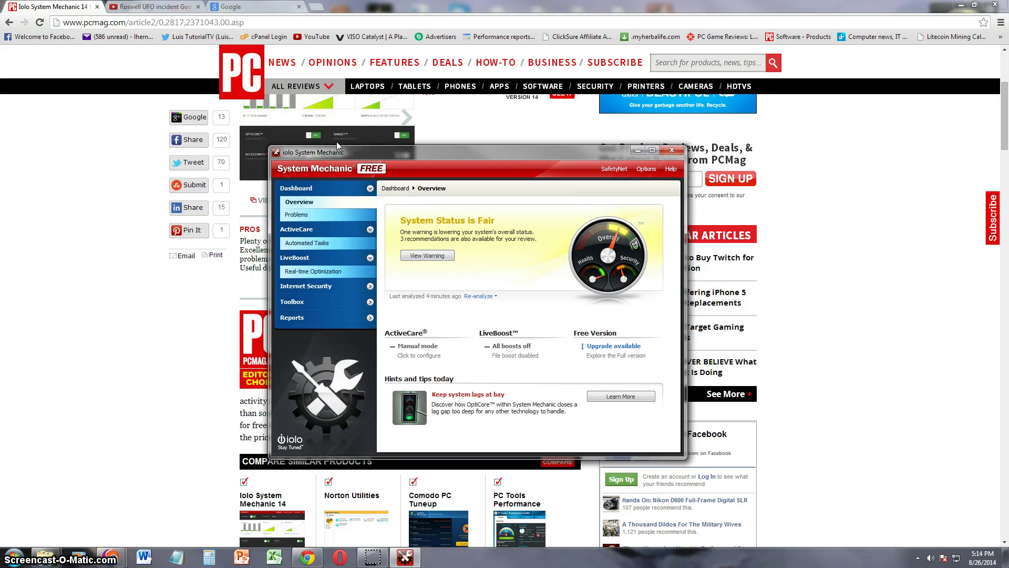
{"action": "left_click", "coordinate": [427, 256]}
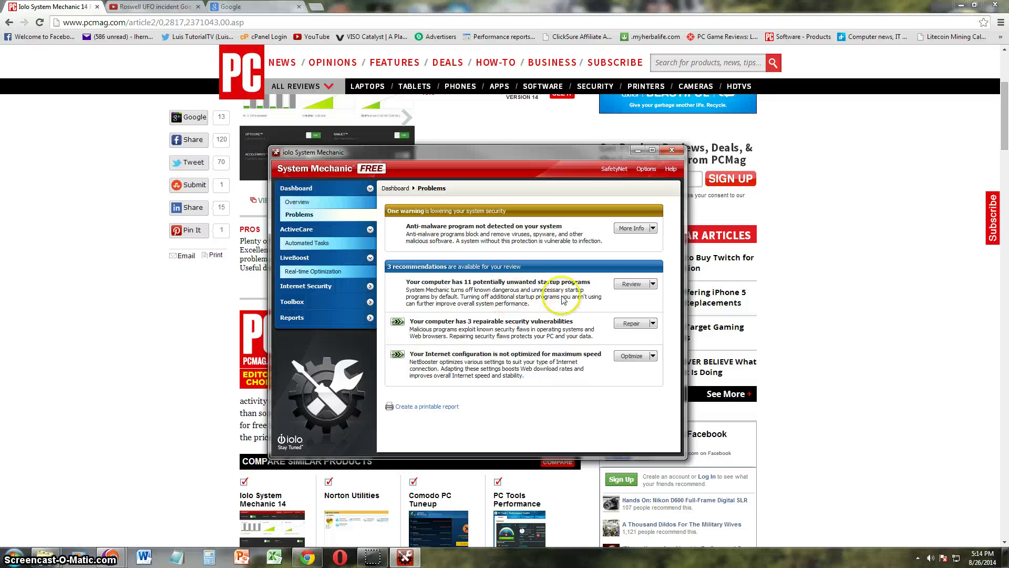
Open the unwanted startup programs review and turn off AMD External Events Utility.
{"action": "left_click", "coordinate": [633, 286]}
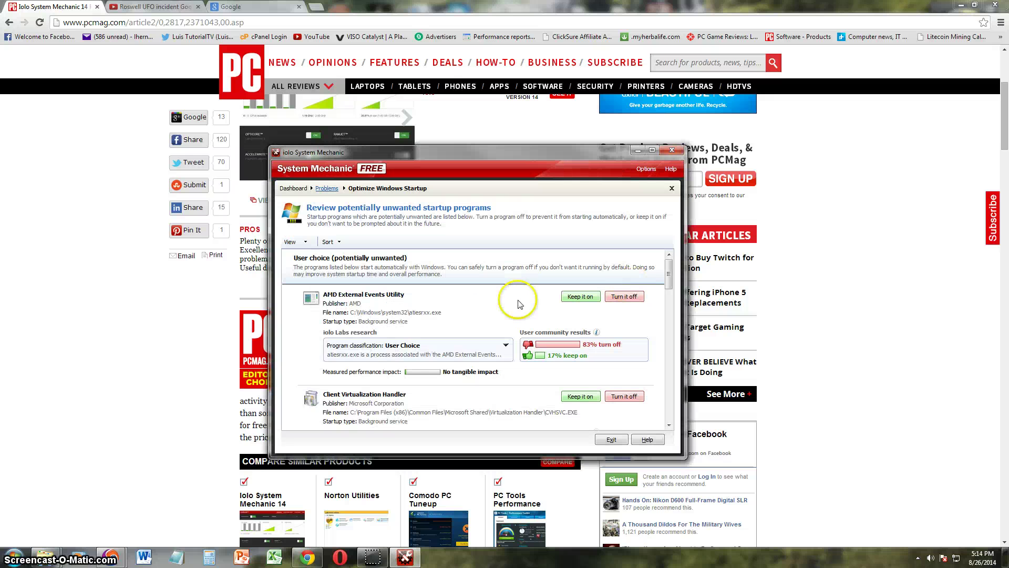
{"action": "mouse_move", "coordinate": [671, 275]}
{"action": "left_mouse_down"}
{"action": "mouse_move", "coordinate": [672, 304]}
{"action": "mouse_move", "coordinate": [673, 271]}
{"action": "left_mouse_up"}
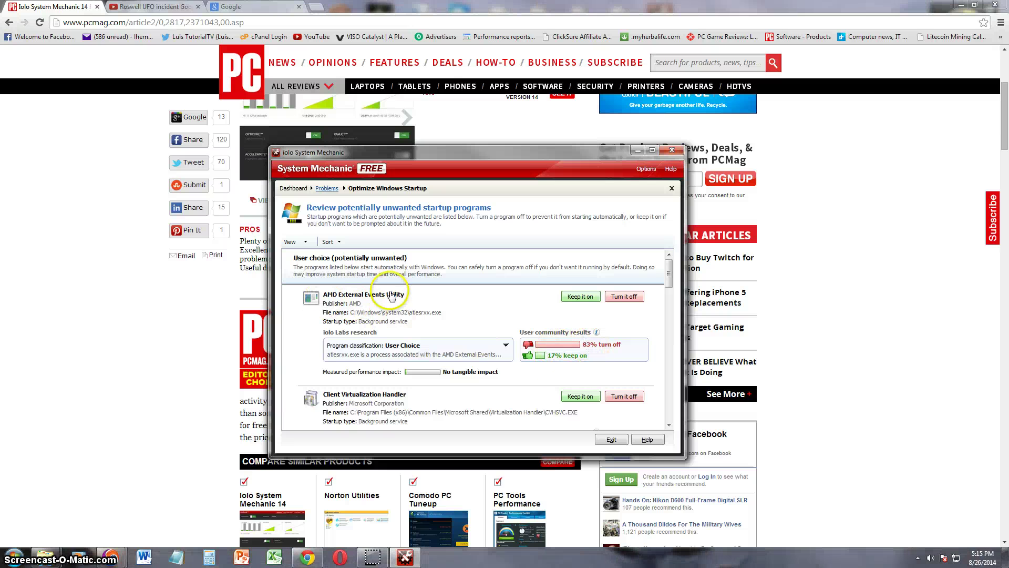
{"action": "left_click", "coordinate": [609, 297]}
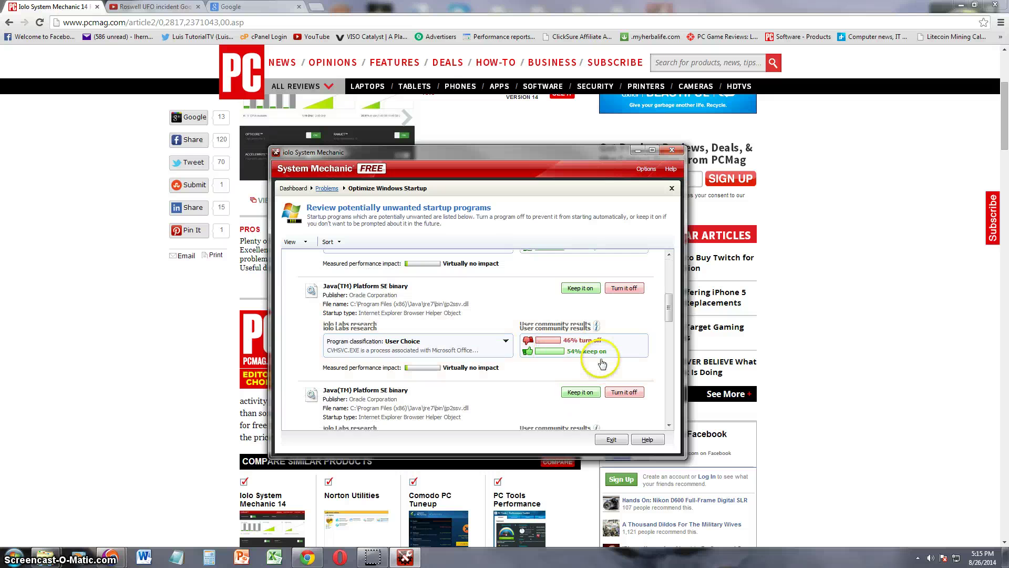
{"action": "scroll", "coordinate": [575, 350], "scroll_direction": "down", "scroll_amount": 3}
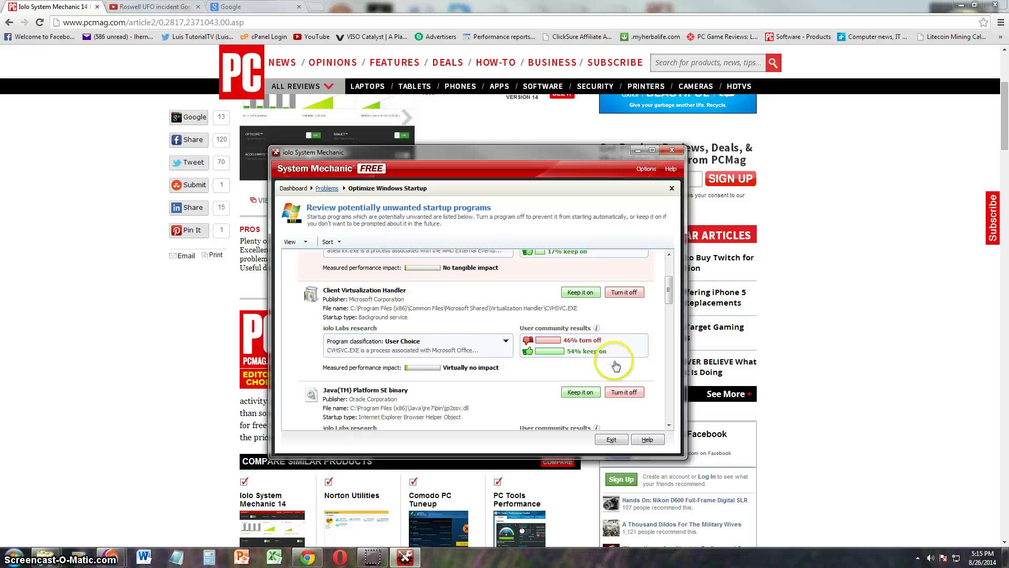
{"action": "scroll", "coordinate": [610, 366], "scroll_direction": "down", "scroll_amount": 10}
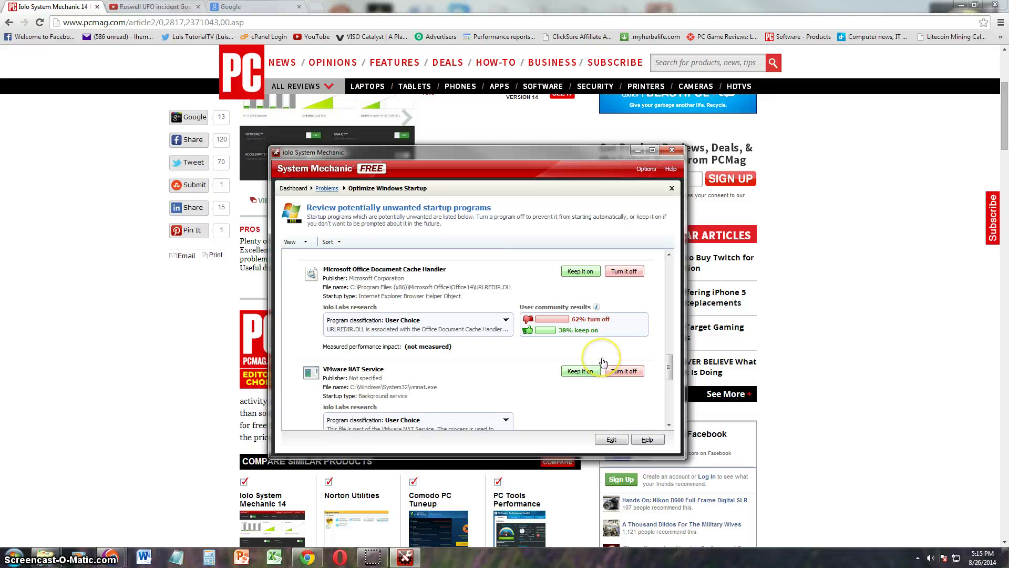
Turn off Office Document Cache Handler, VMware NAT and DHCP, WMP Network Sharing, and Yahoo! Toolbar at startup.
{"action": "left_click", "coordinate": [625, 272]}
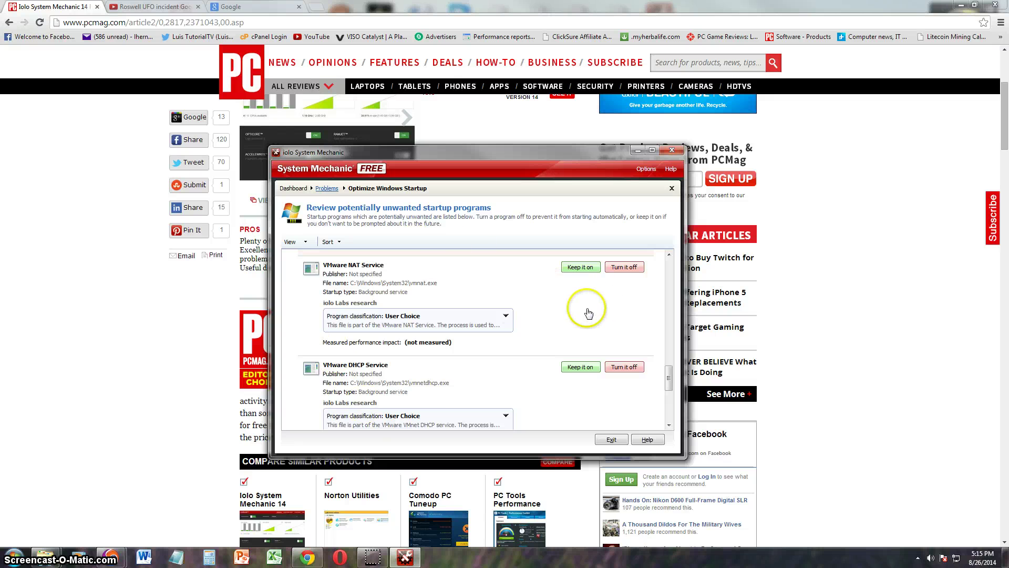
{"action": "left_click", "coordinate": [633, 267]}
{"action": "scroll", "coordinate": [581, 310], "scroll_direction": "down", "scroll_amount": 2}
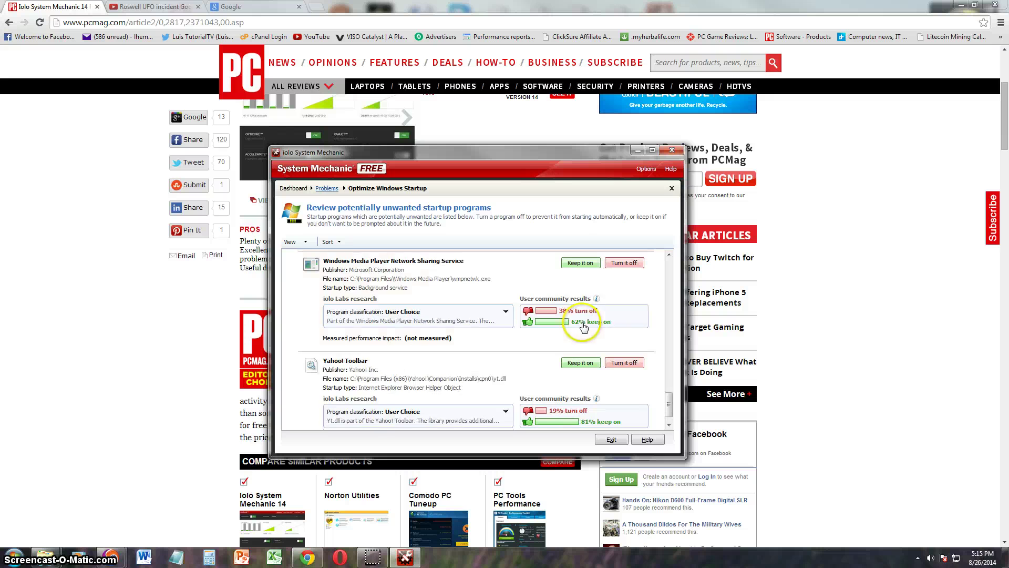
{"action": "scroll", "coordinate": [583, 327], "scroll_direction": "up", "scroll_amount": 2}
{"action": "left_click", "coordinate": [624, 266]}
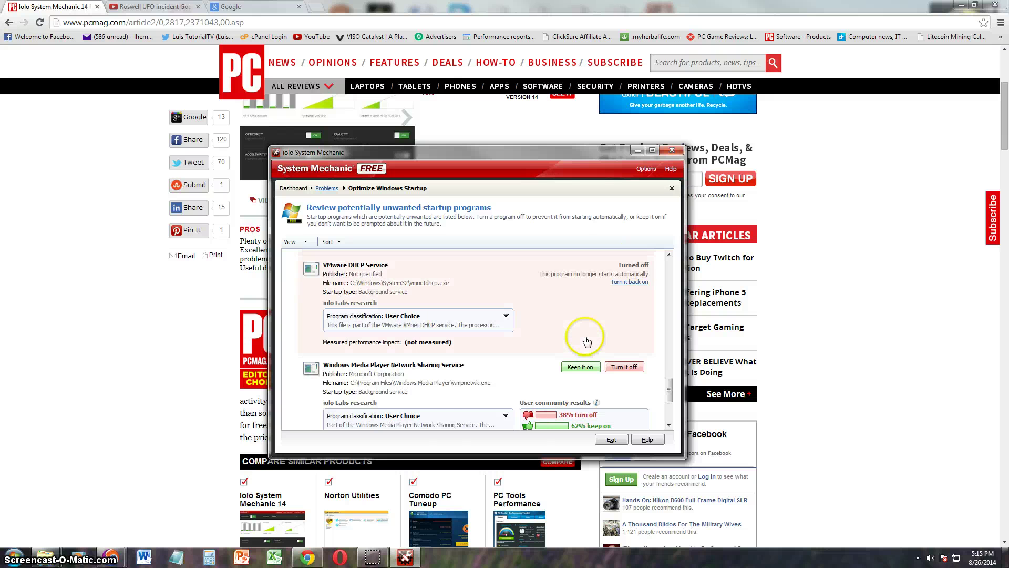
{"action": "scroll", "coordinate": [587, 342], "scroll_direction": "down", "scroll_amount": 2}
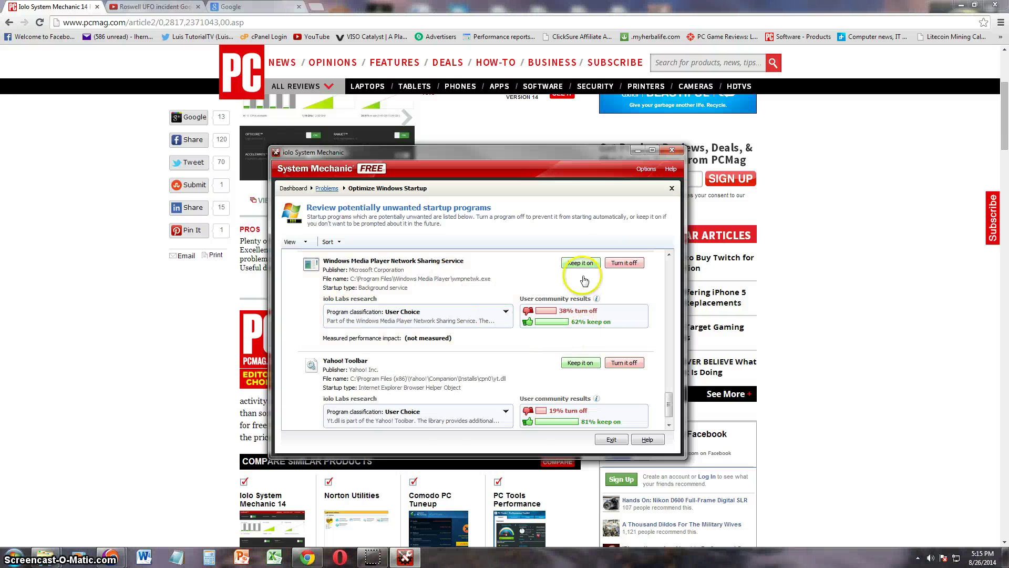
{"action": "left_click", "coordinate": [629, 267]}
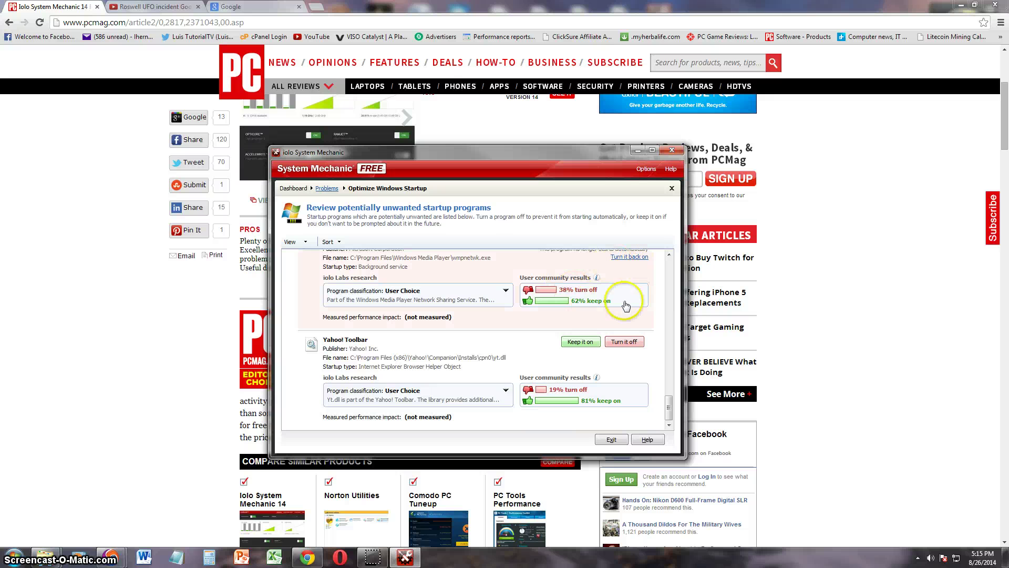
{"action": "left_click", "coordinate": [628, 342]}
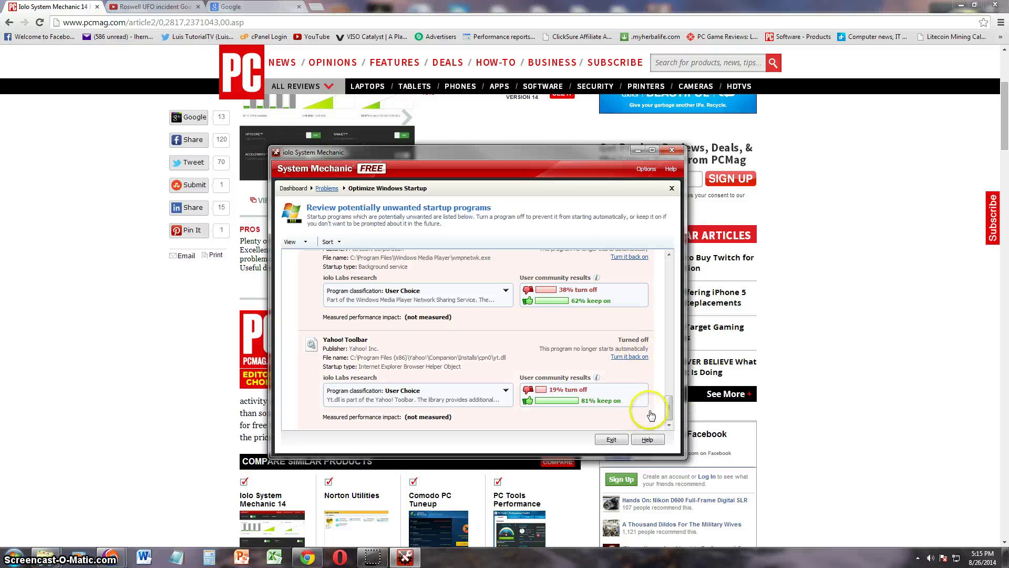
{"action": "left_click_drag", "start_coordinate": [669, 409], "coordinate": [668, 291]}
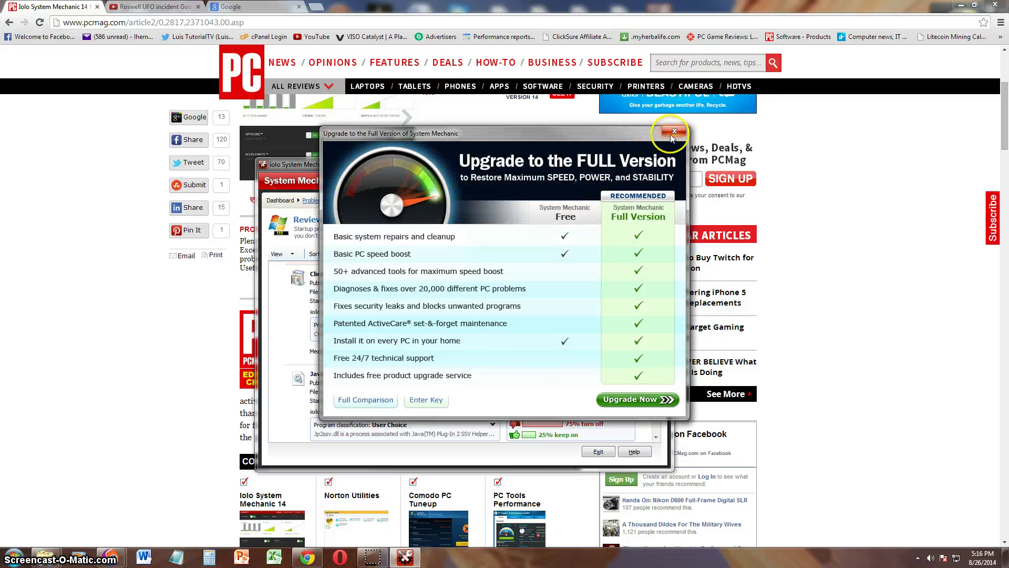
Dismiss the upgrade offer, attempt repairing the 3 security vulnerabilities, and dismiss the upgrade prompt.
{"action": "left_click", "coordinate": [673, 131]}
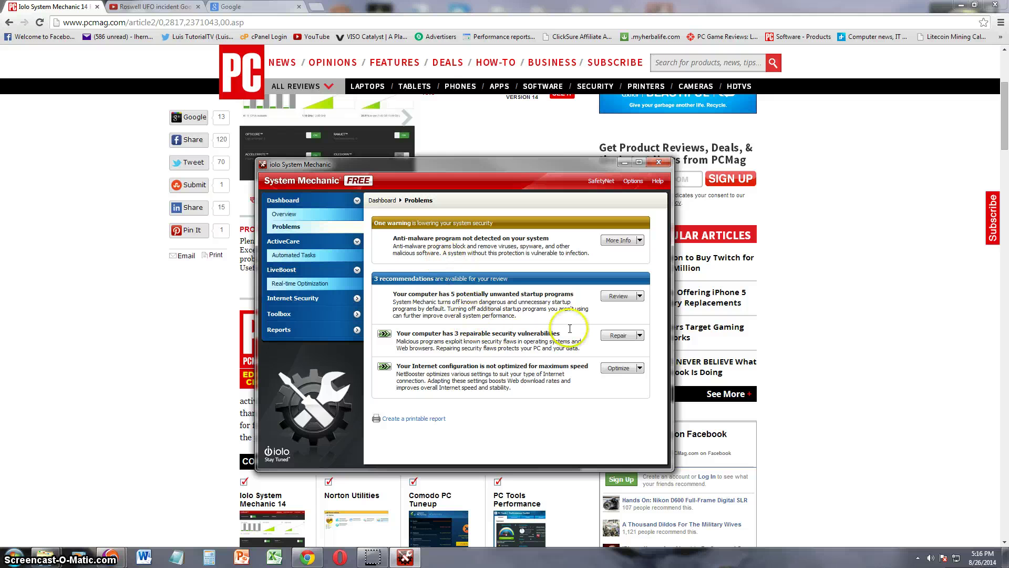
{"action": "left_click", "coordinate": [616, 335]}
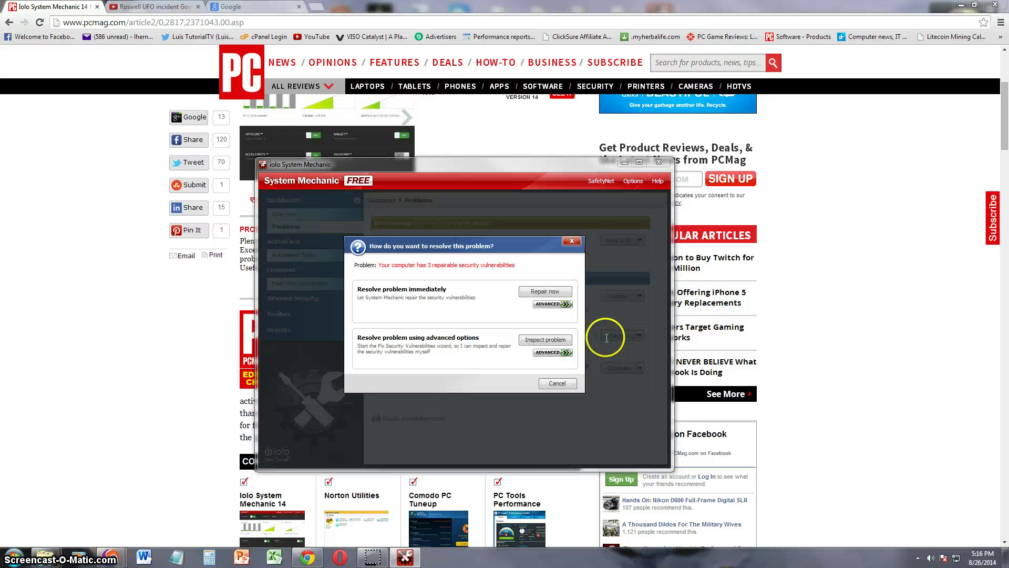
{"action": "left_click", "coordinate": [551, 291]}
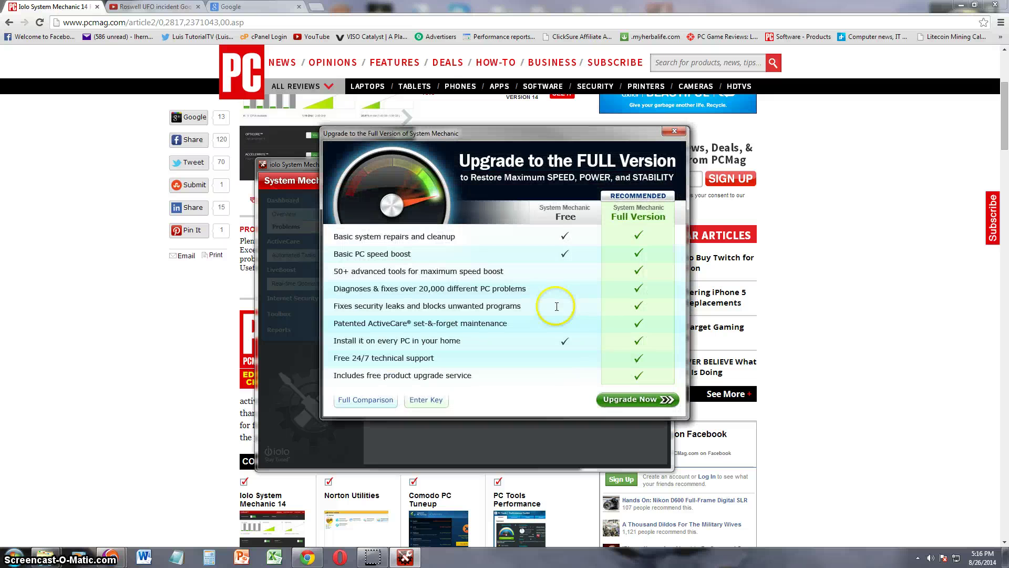
{"action": "left_click", "coordinate": [674, 130]}
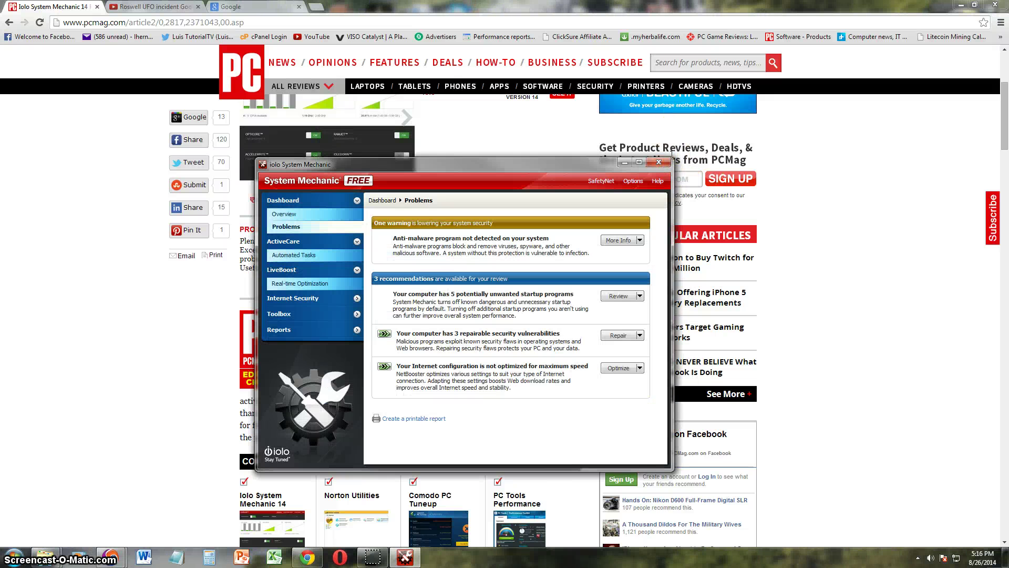
Run PC Accelerator's Recover and Defragment System Memory, freeing 123.72 MB, then exit.
{"action": "left_click", "coordinate": [252, 288]}
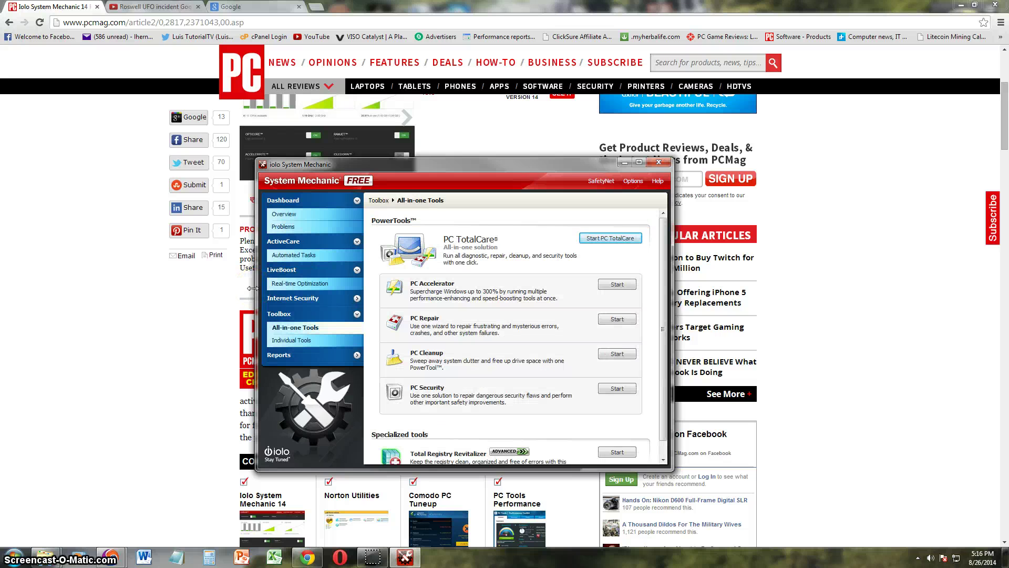
{"action": "left_click", "coordinate": [617, 283]}
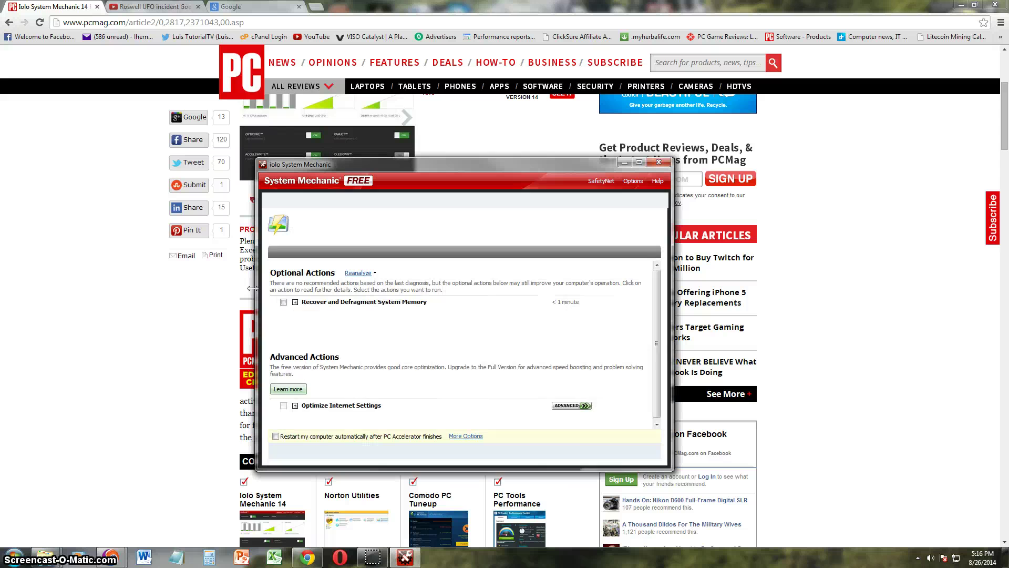
{"action": "left_click", "coordinate": [283, 302]}
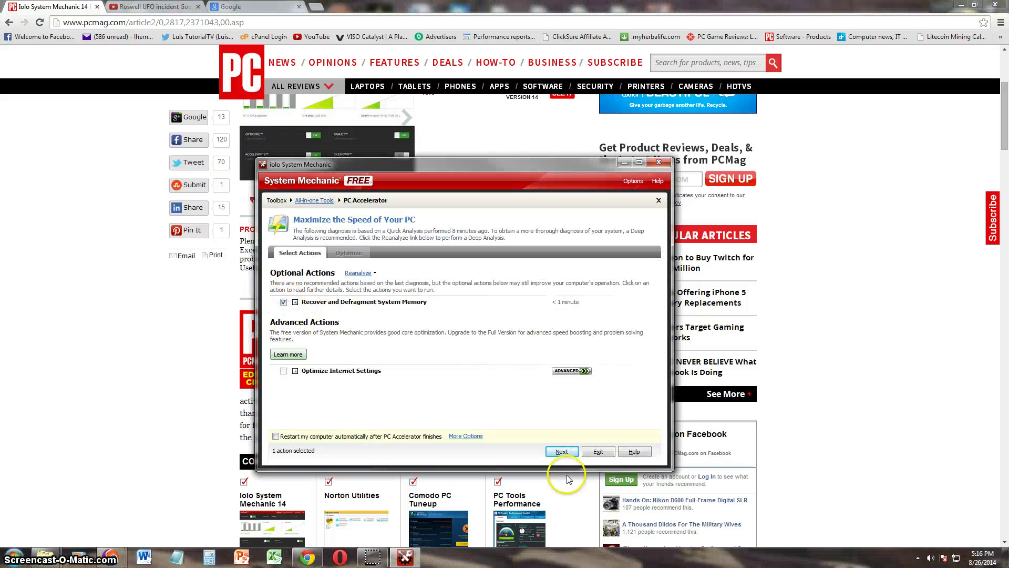
{"action": "left_click", "coordinate": [561, 451]}
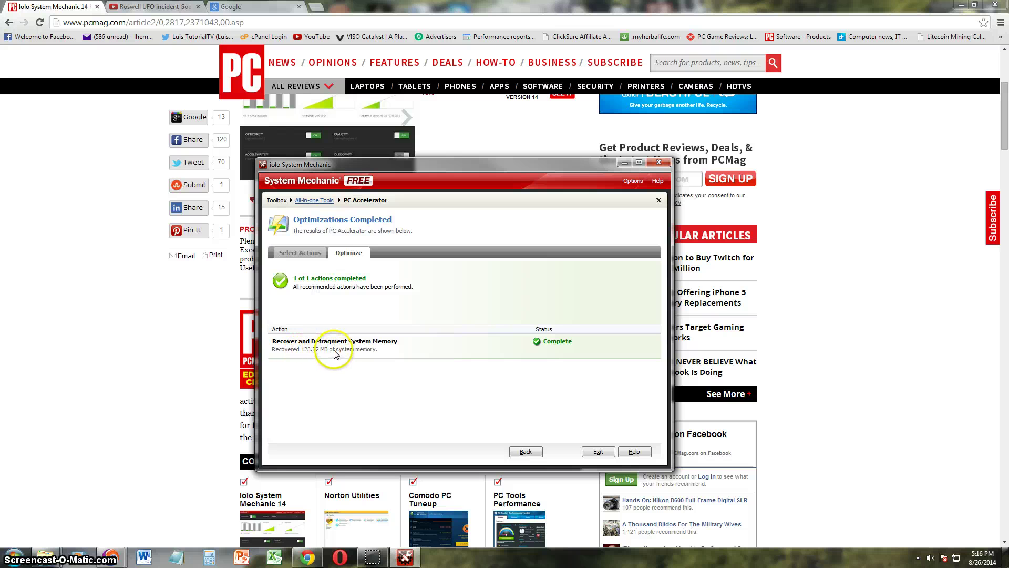
{"action": "left_click", "coordinate": [533, 452]}
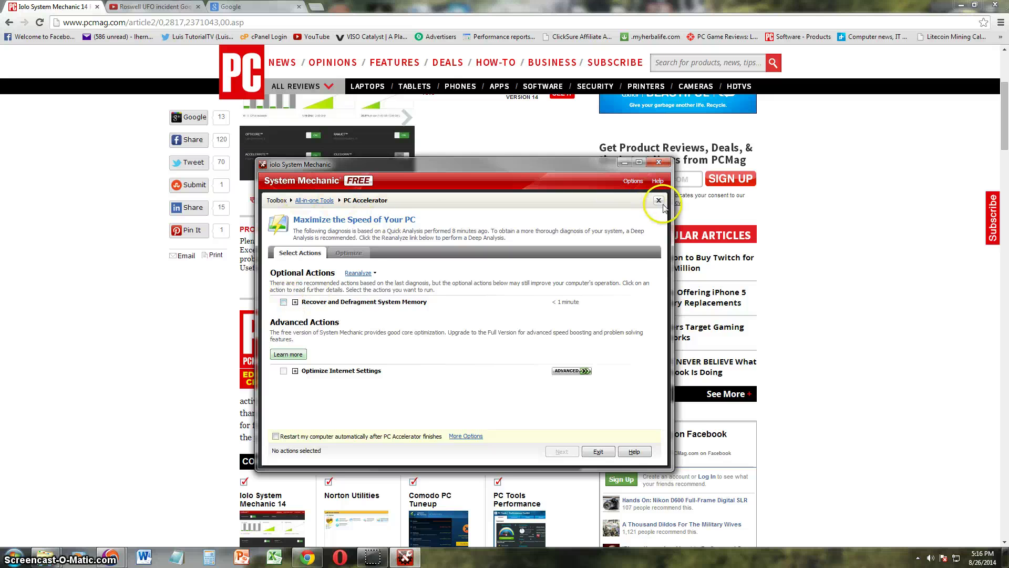
{"action": "left_click", "coordinate": [598, 452]}
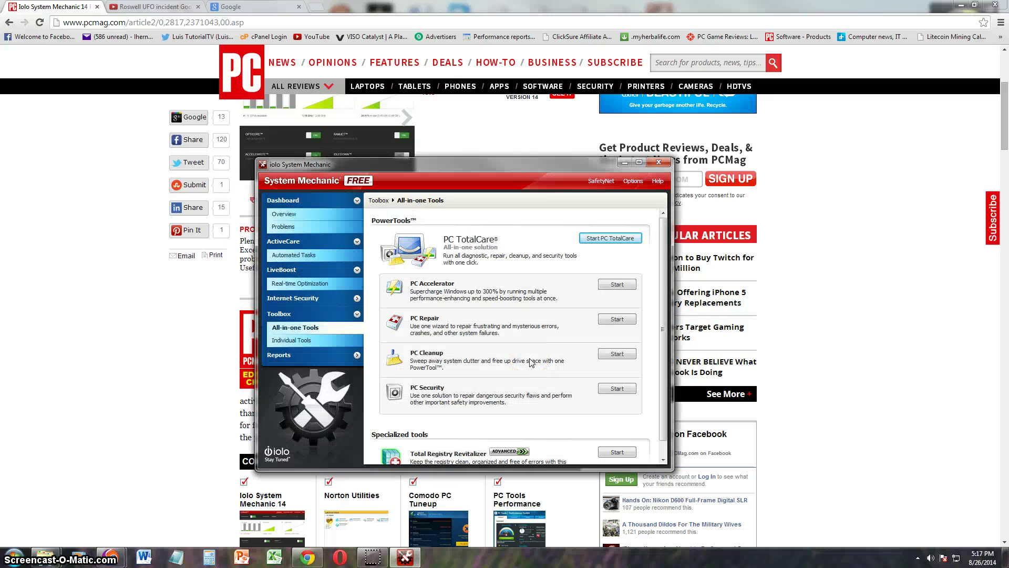
Run a PC Repair quick analysis, which finds no actions needed, and exit.
{"action": "left_click", "coordinate": [606, 320]}
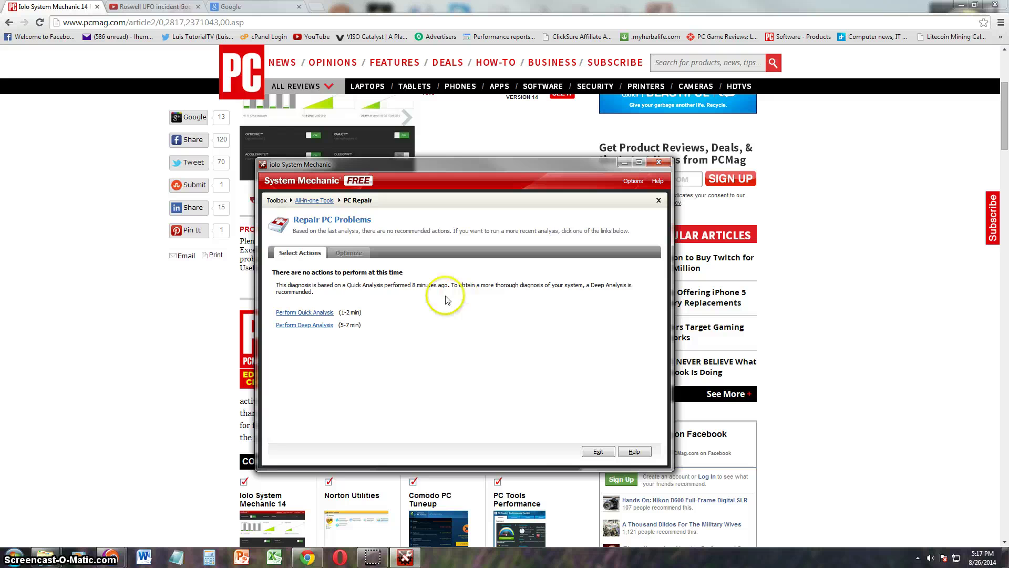
{"action": "left_click", "coordinate": [311, 313]}
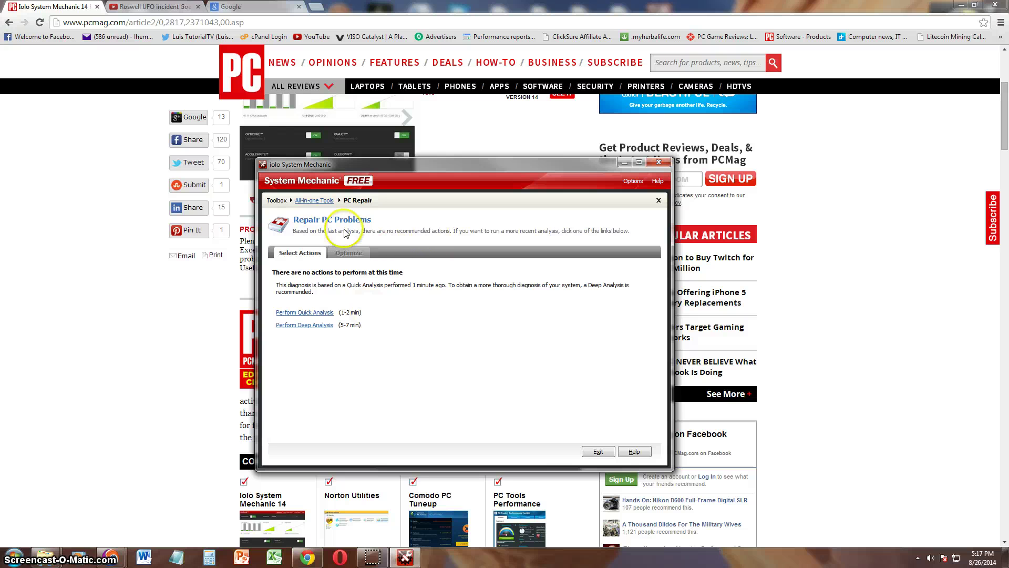
{"action": "left_click", "coordinate": [593, 451]}
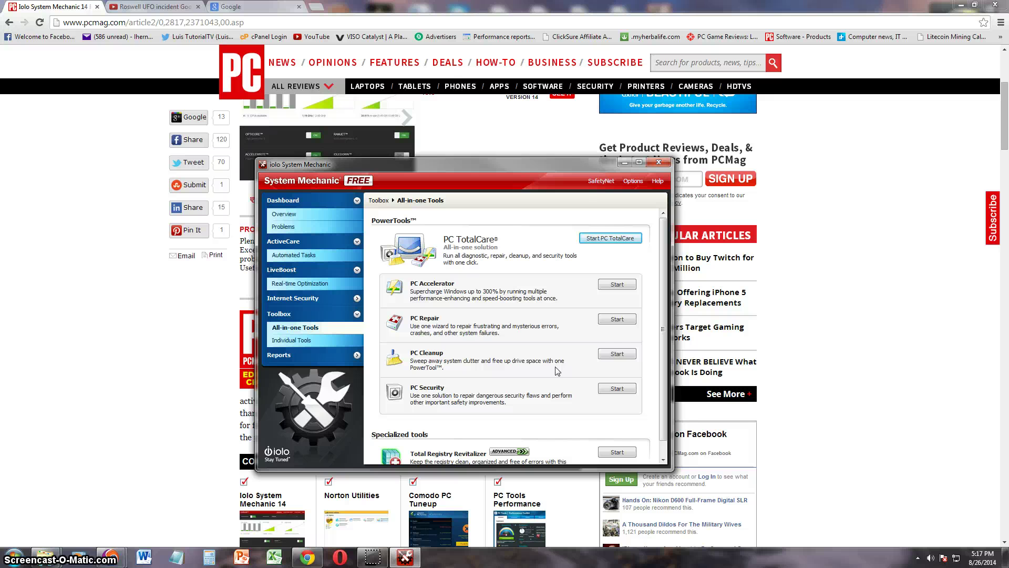
Clean Internet Explorer cache and temporary Windows files with PC Cleanup, freeing 1.42 MB and 2.34 MB.
{"action": "left_click", "coordinate": [617, 353]}
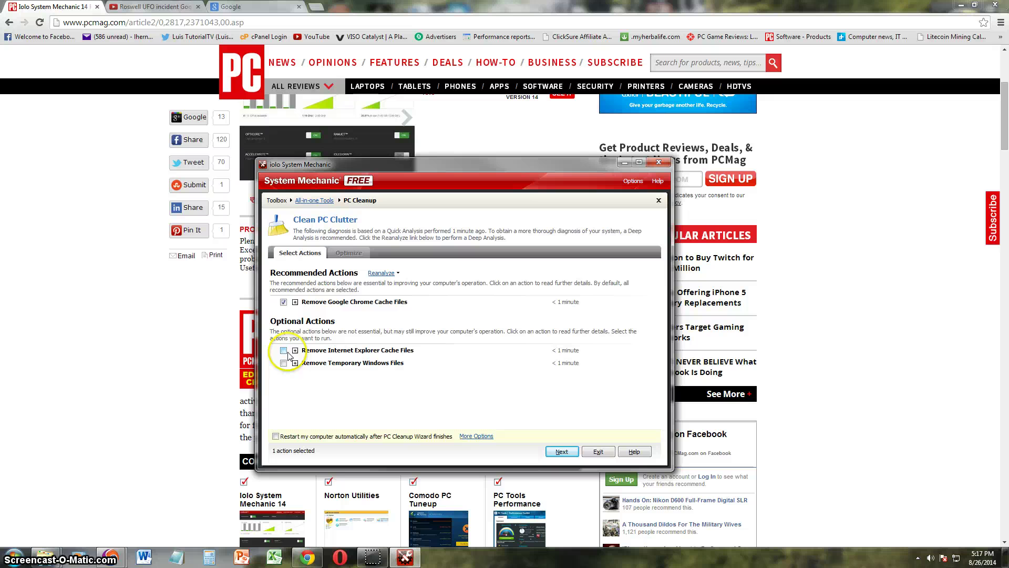
{"action": "left_click", "coordinate": [284, 351]}
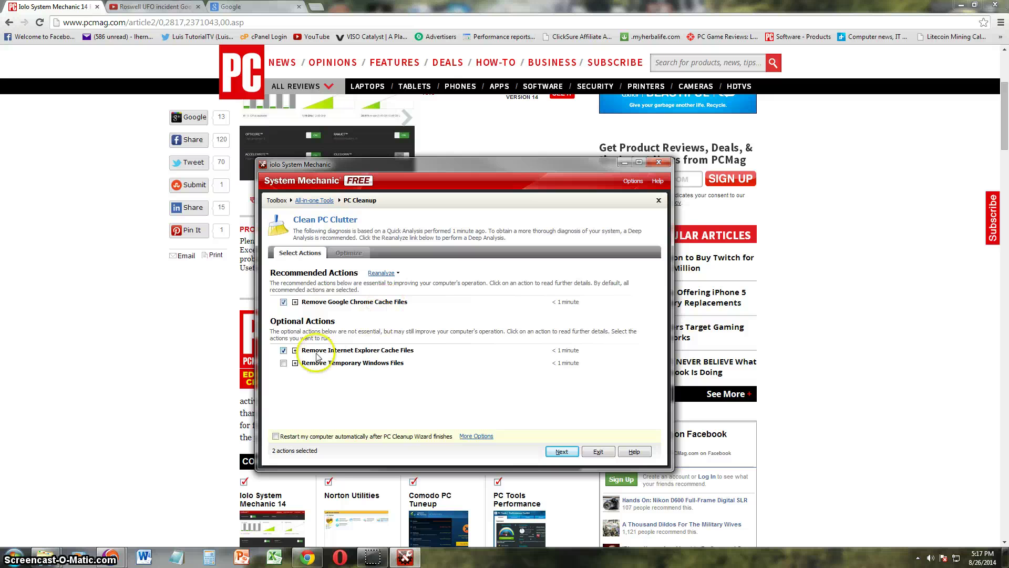
{"action": "left_click", "coordinate": [284, 363]}
{"action": "left_click", "coordinate": [562, 452]}
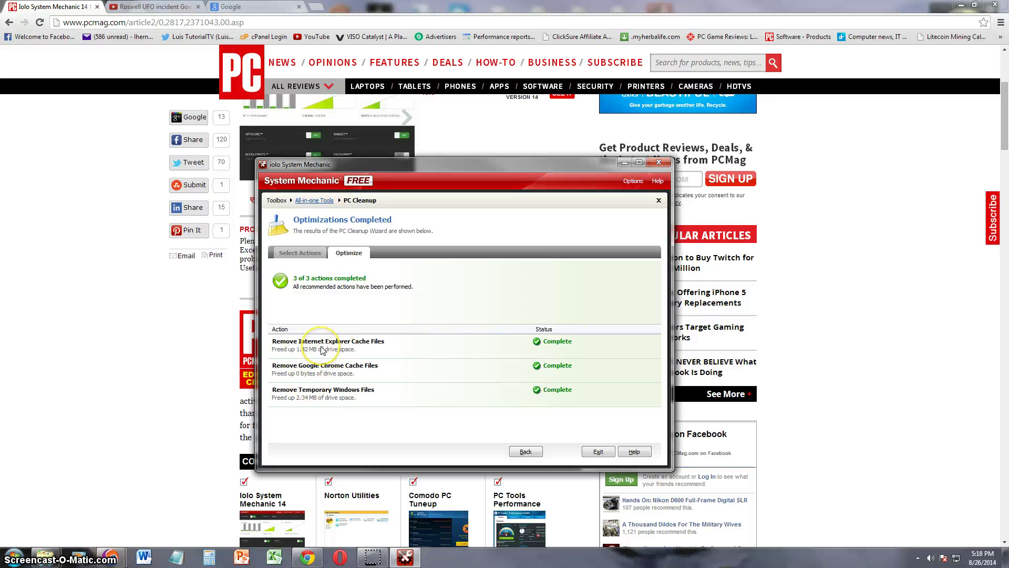
{"action": "left_click", "coordinate": [301, 351]}
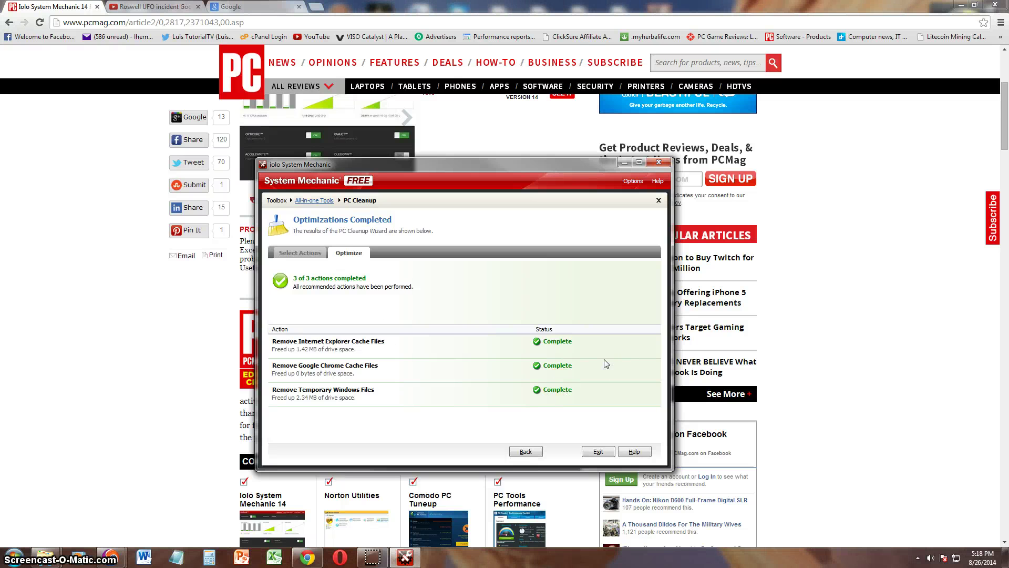
Exit PC Cleanup, then back up the system registry with the PC Security wizard and exit.
{"action": "left_click", "coordinate": [599, 453]}
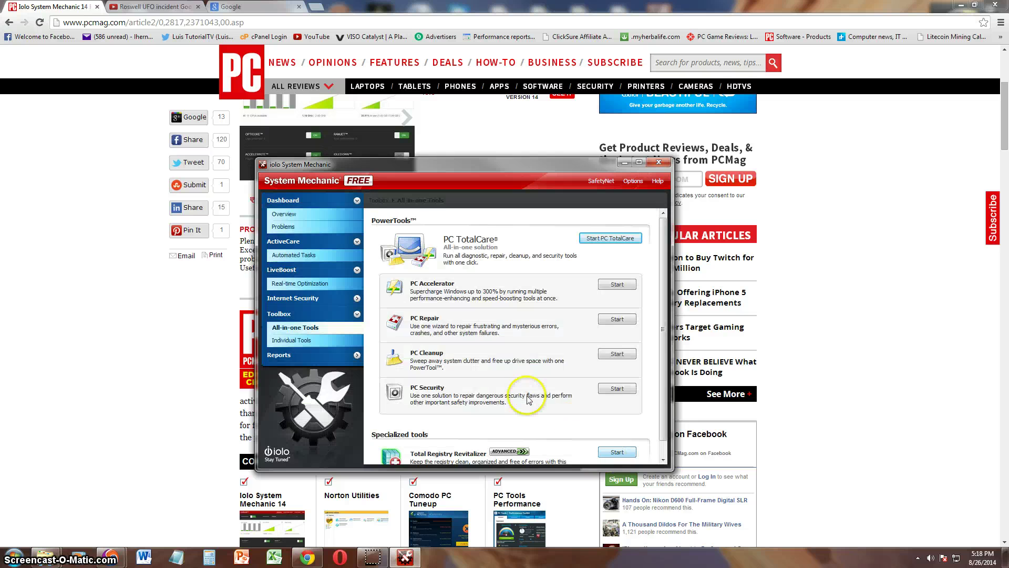
{"action": "left_click", "coordinate": [618, 389]}
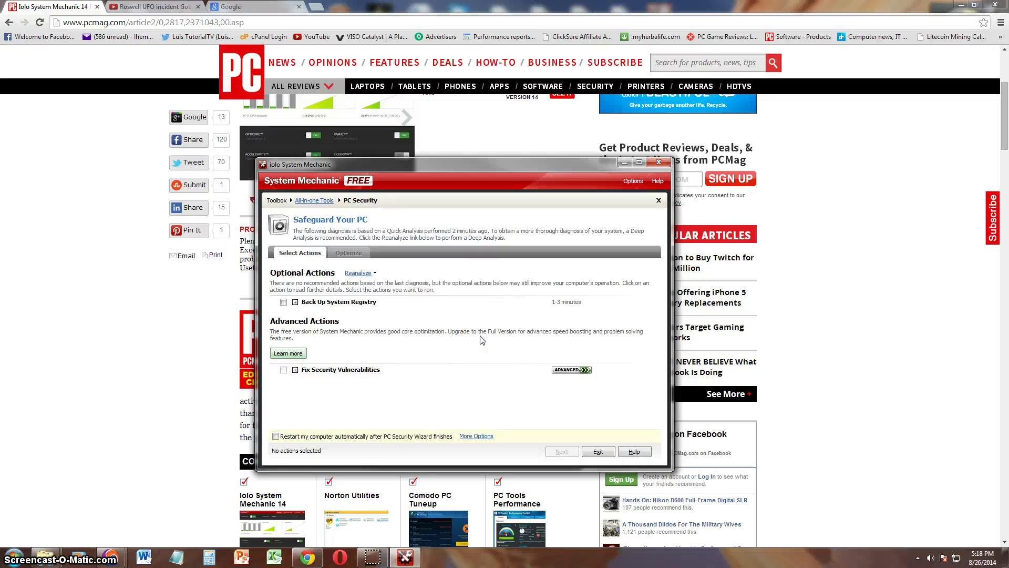
{"action": "left_click", "coordinate": [283, 302]}
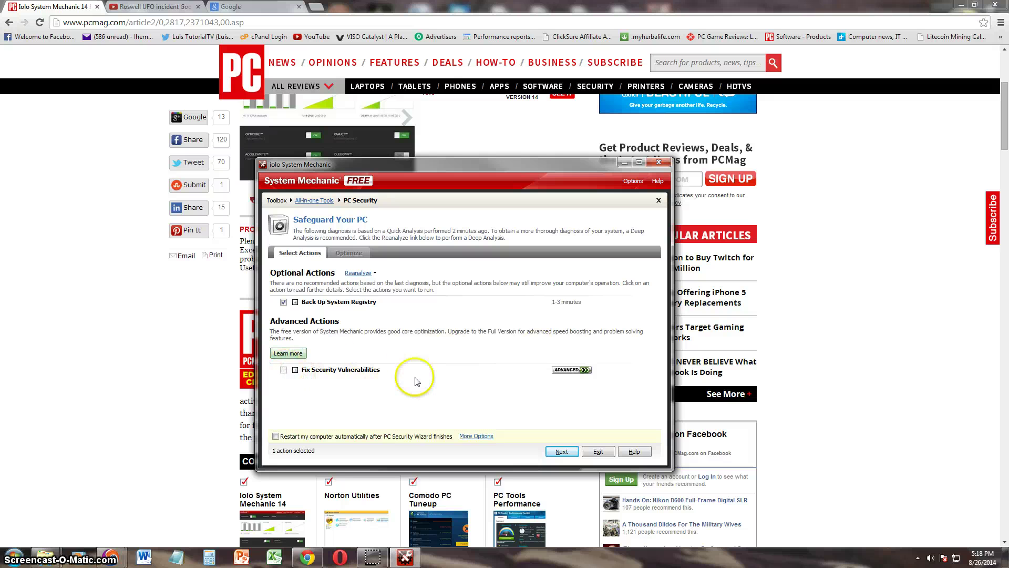
{"action": "left_click", "coordinate": [307, 372]}
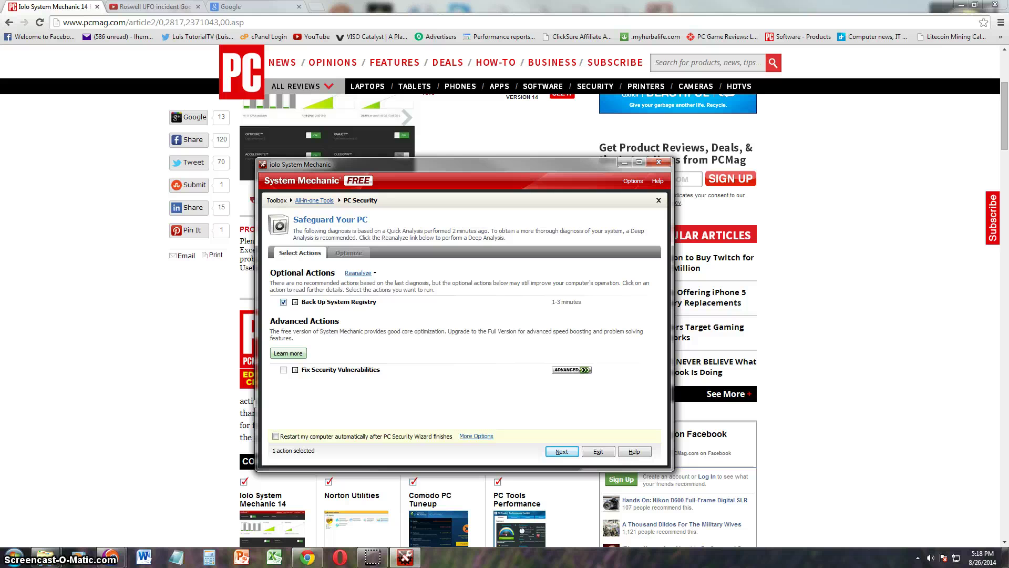
{"action": "left_click", "coordinate": [567, 450]}
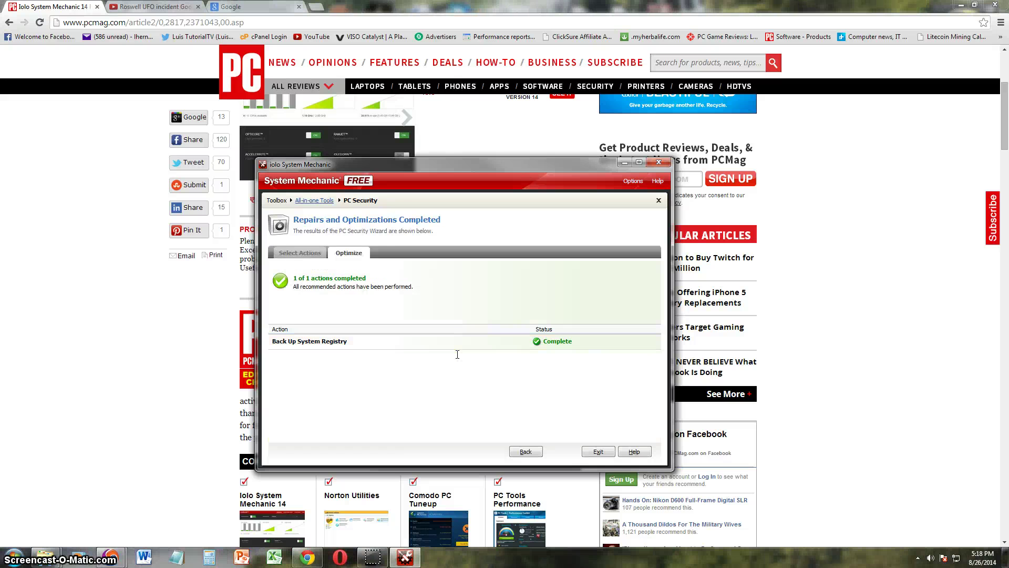
{"action": "left_click", "coordinate": [598, 451]}
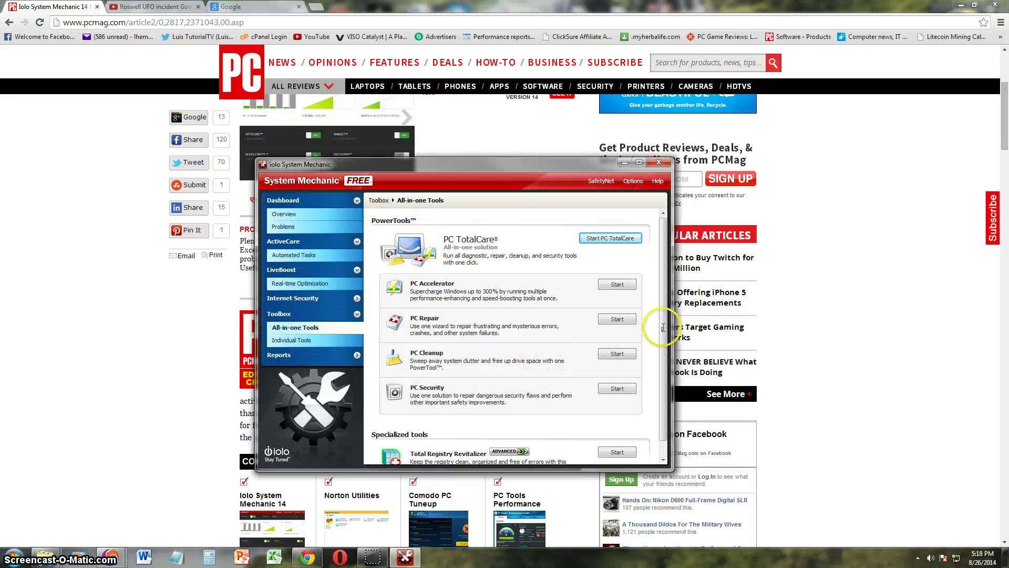
Try Total Registry Revitalizer, dismiss its upgrade offer, and expand Reports in the sidebar.
{"action": "scroll", "coordinate": [641, 344], "scroll_direction": "down", "scroll_amount": 1}
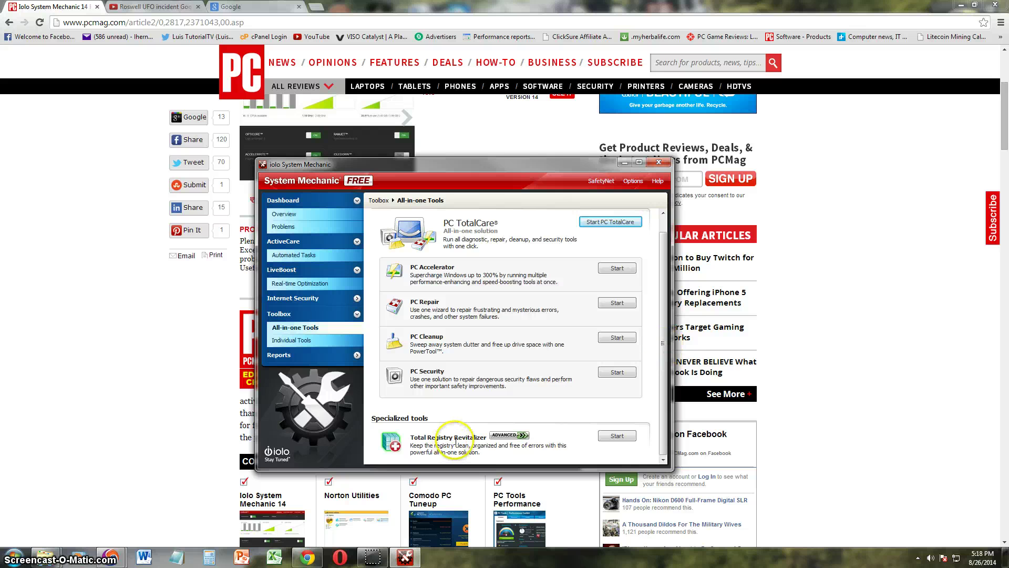
{"action": "left_click", "coordinate": [620, 435]}
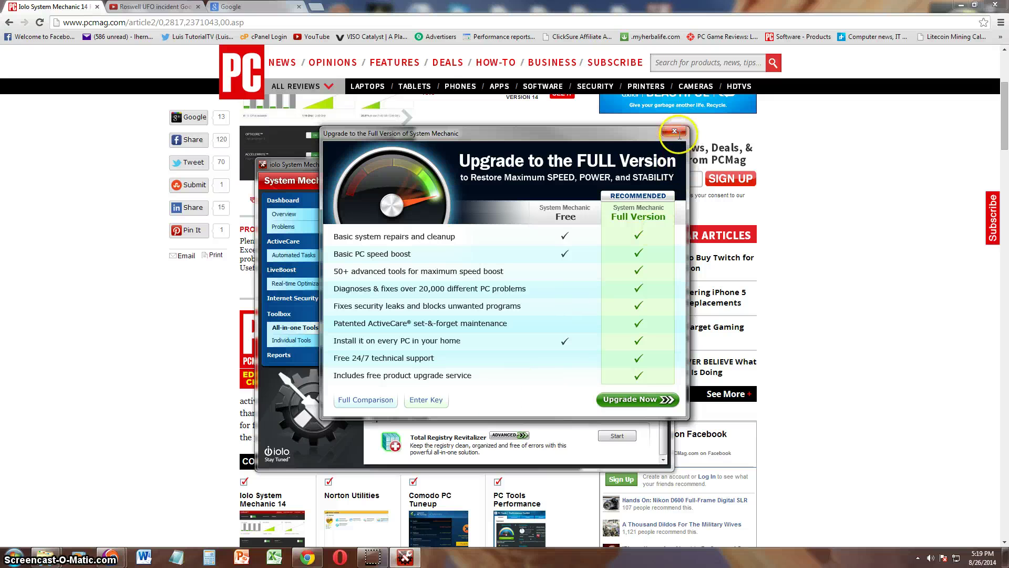
{"action": "left_click", "coordinate": [674, 131]}
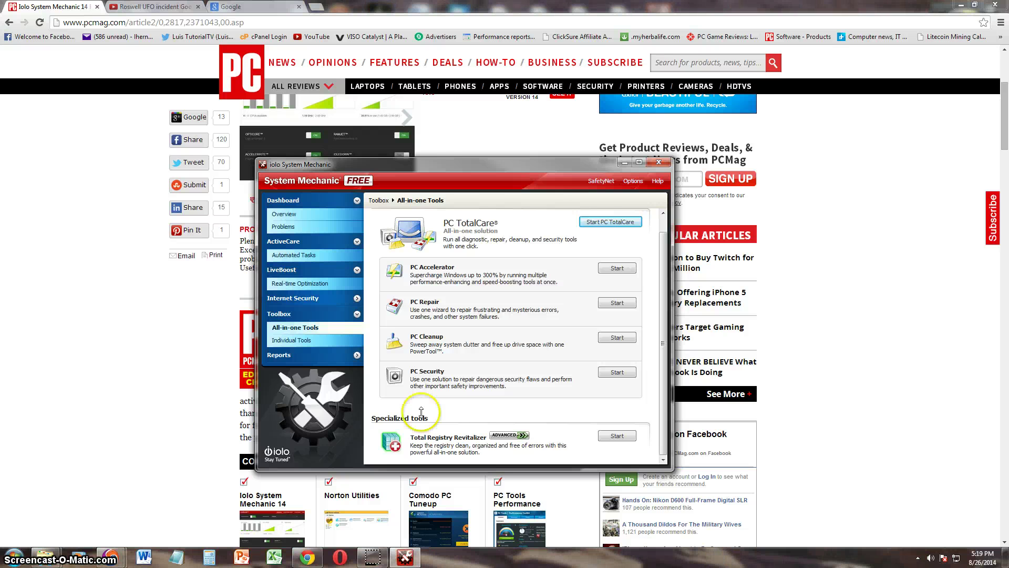
{"action": "left_click", "coordinate": [295, 355]}
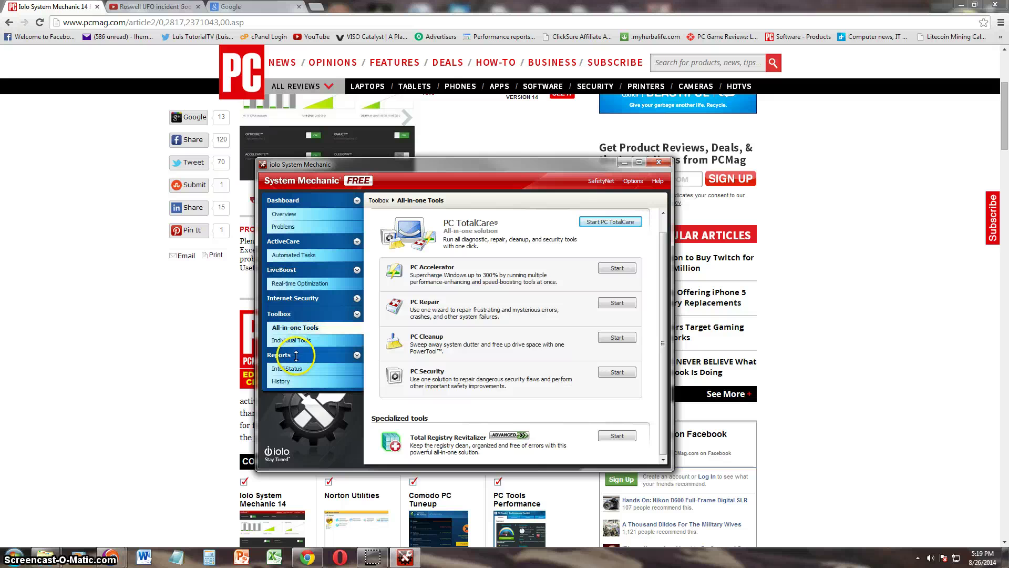
Open the IntelliStatus report and launch Optimize for system memory.
{"action": "left_click", "coordinate": [303, 368]}
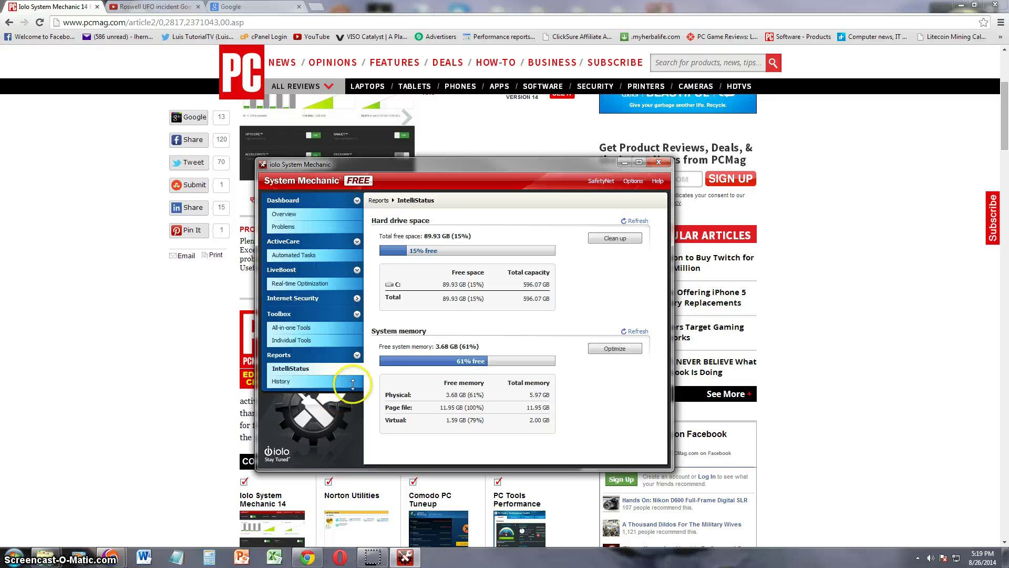
{"action": "left_click", "coordinate": [612, 348]}
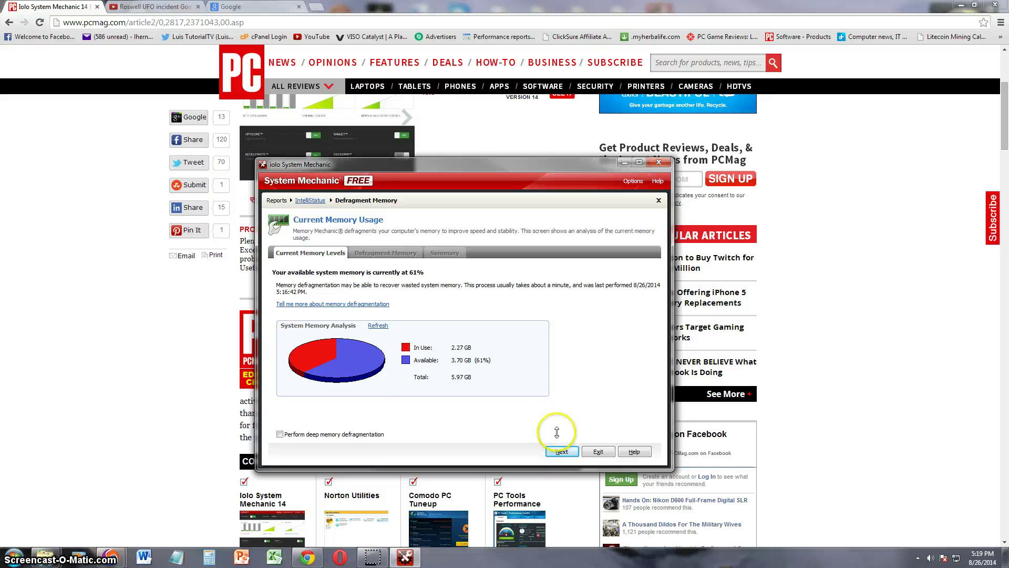
Defragment memory to recover 118.51 MB, leaving 3.82 GB (63%) free, and close the summary.
{"action": "left_click", "coordinate": [562, 451]}
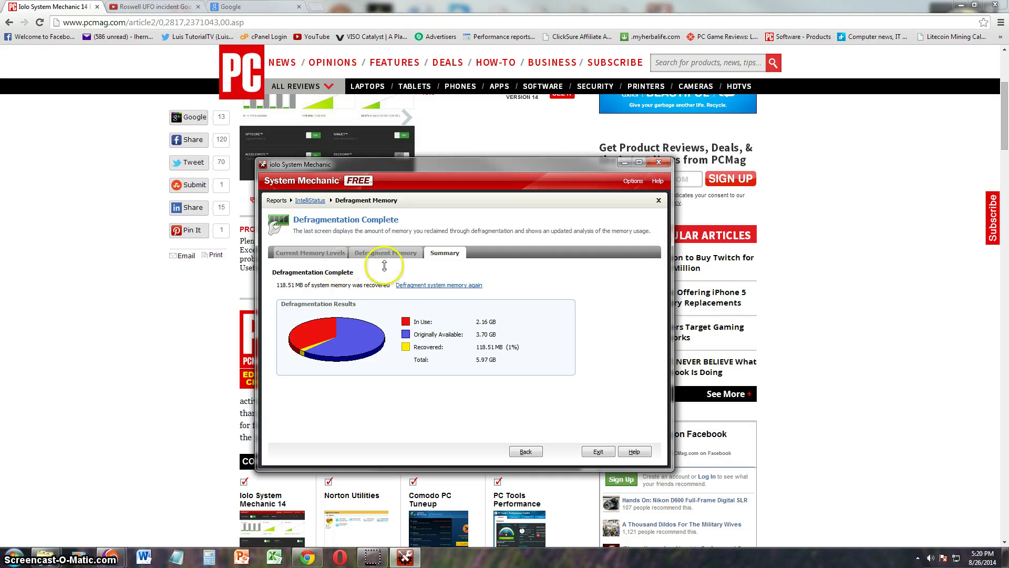
{"action": "left_click", "coordinate": [592, 451]}
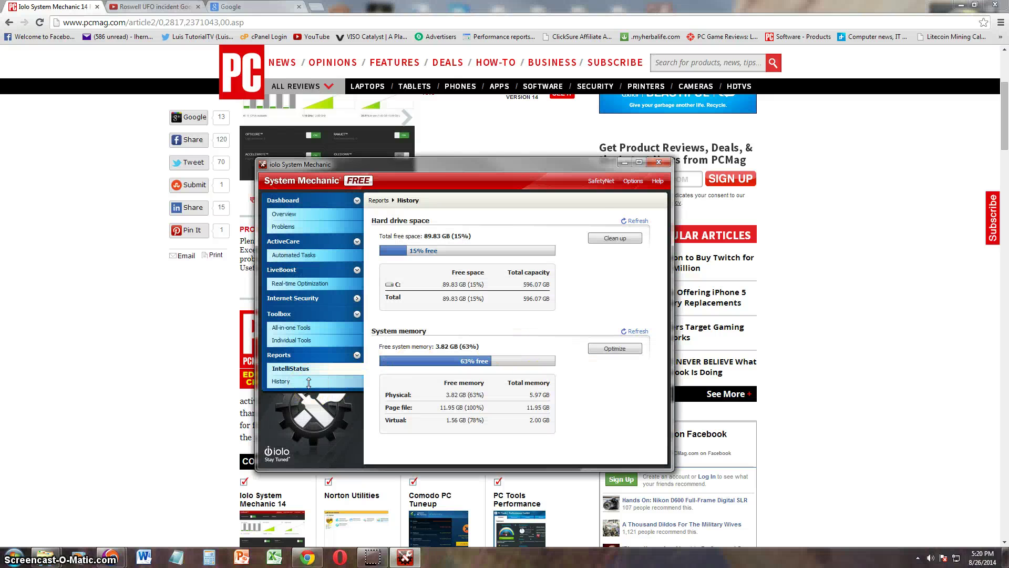
Browse the History and IntelliStatus reports, then the individual and all-in-one tool lists.
{"action": "left_click", "coordinate": [309, 381]}
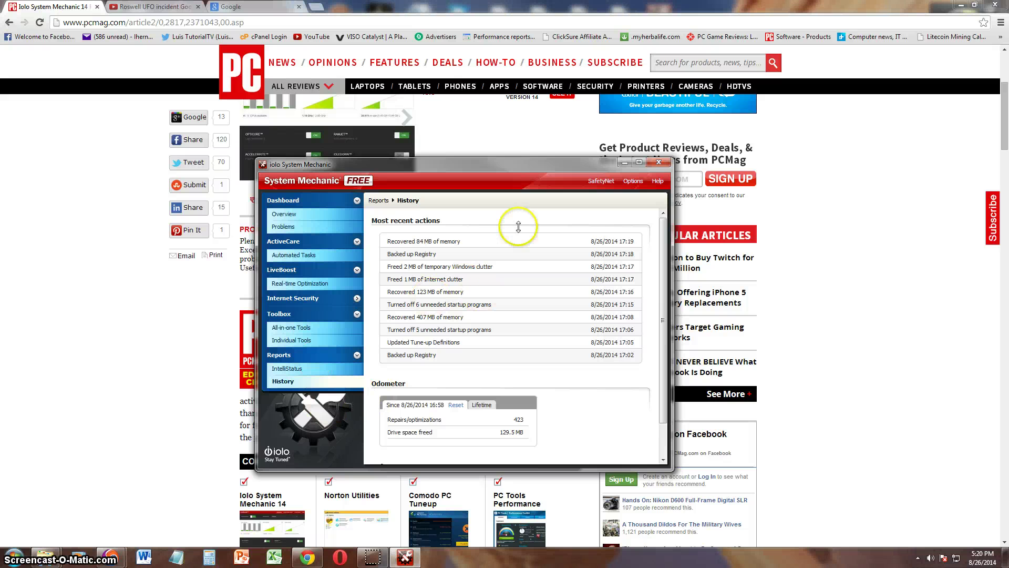
{"action": "left_click", "coordinate": [283, 369]}
{"action": "left_click", "coordinate": [309, 339]}
{"action": "left_click", "coordinate": [307, 327]}
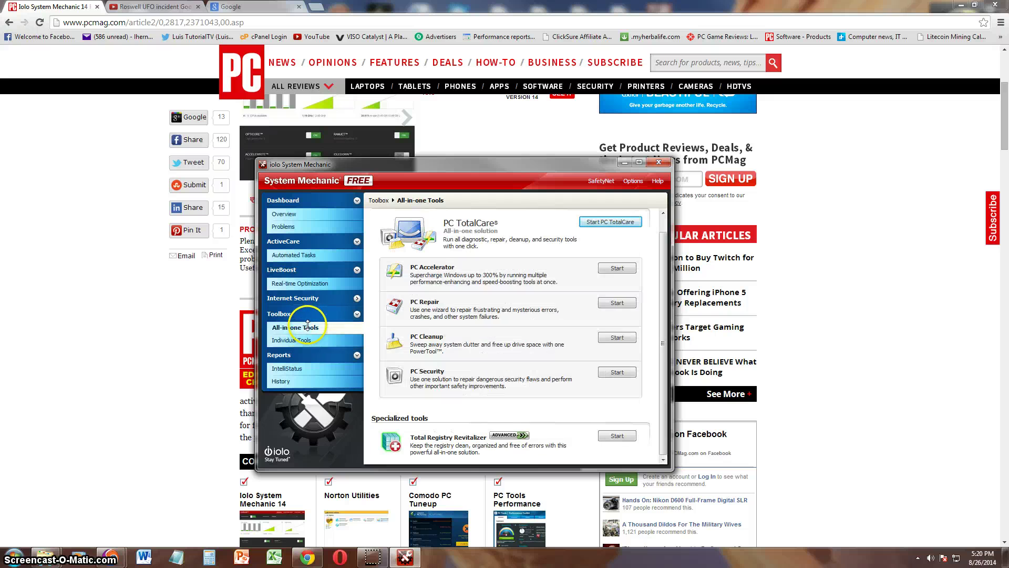
Check LiveBoost and ActiveCare automated tasks, try enabling startup optimization, and dismiss the upgrade offer.
{"action": "left_click", "coordinate": [306, 284]}
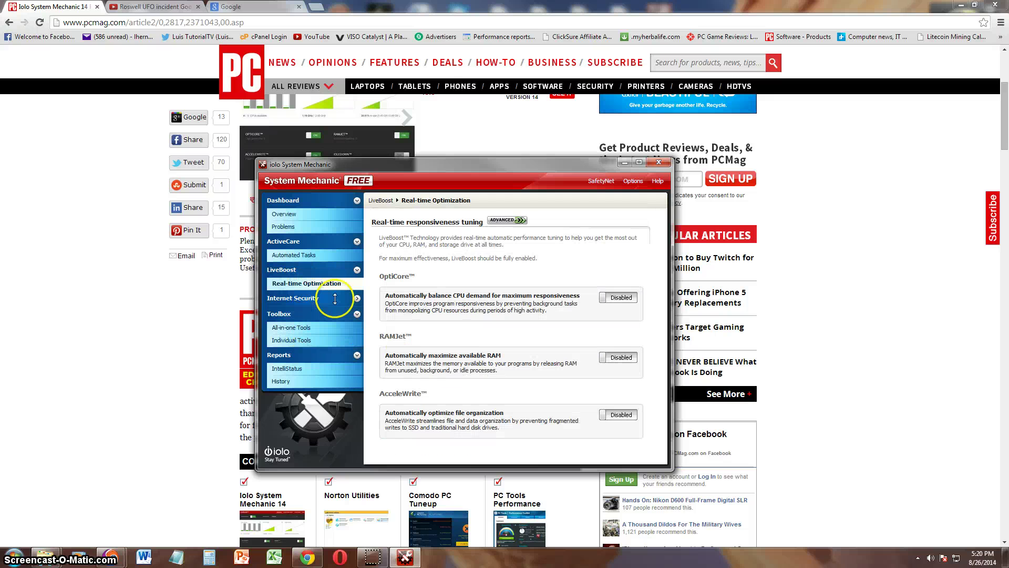
{"action": "left_click", "coordinate": [294, 254]}
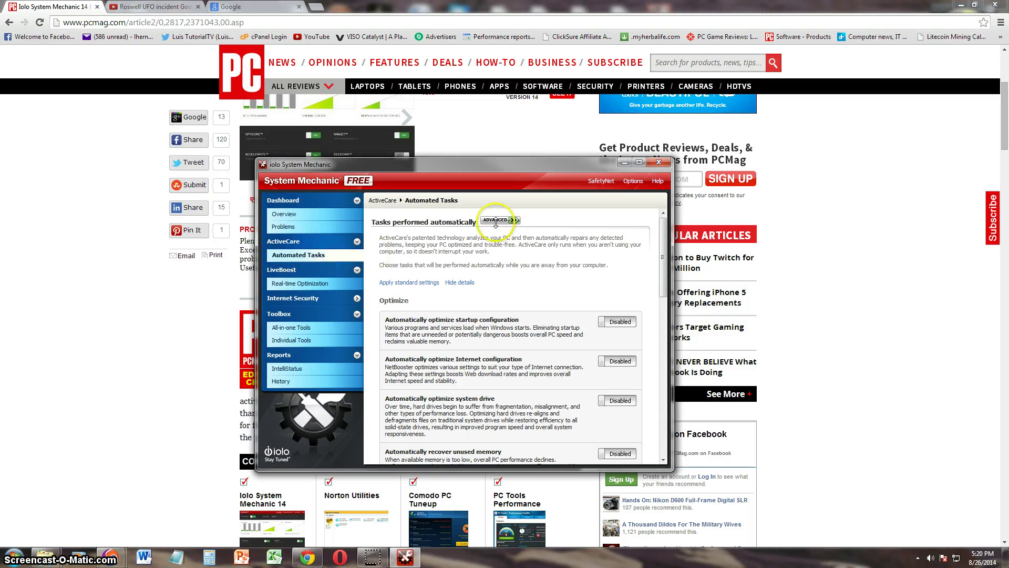
{"action": "left_click", "coordinate": [613, 321]}
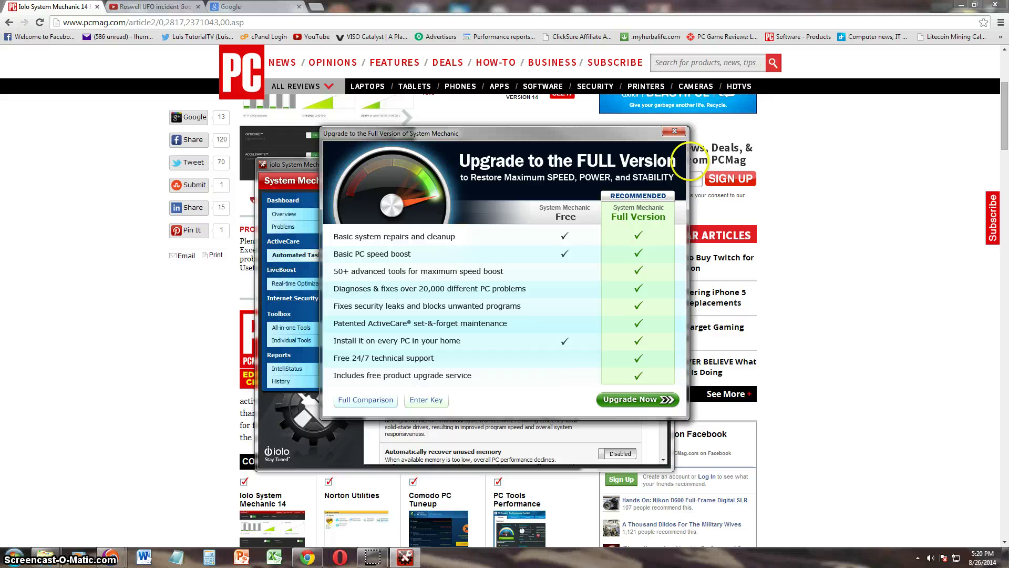
{"action": "left_click", "coordinate": [674, 130]}
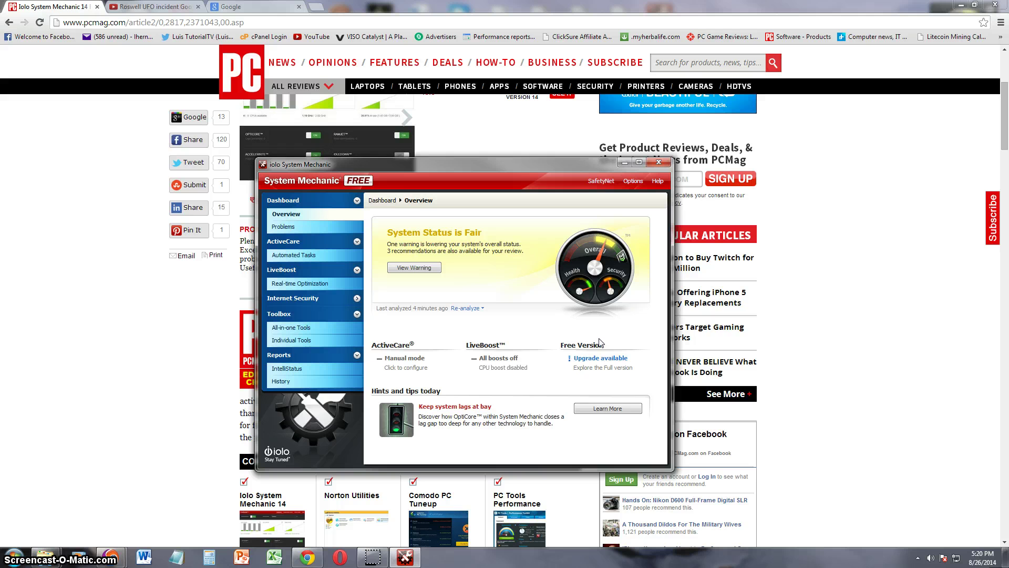
Move the System Mechanic window aside, maximizing it and then restoring it to a smaller size.
{"action": "left_click_drag", "start_coordinate": [387, 175], "coordinate": [645, 299]}
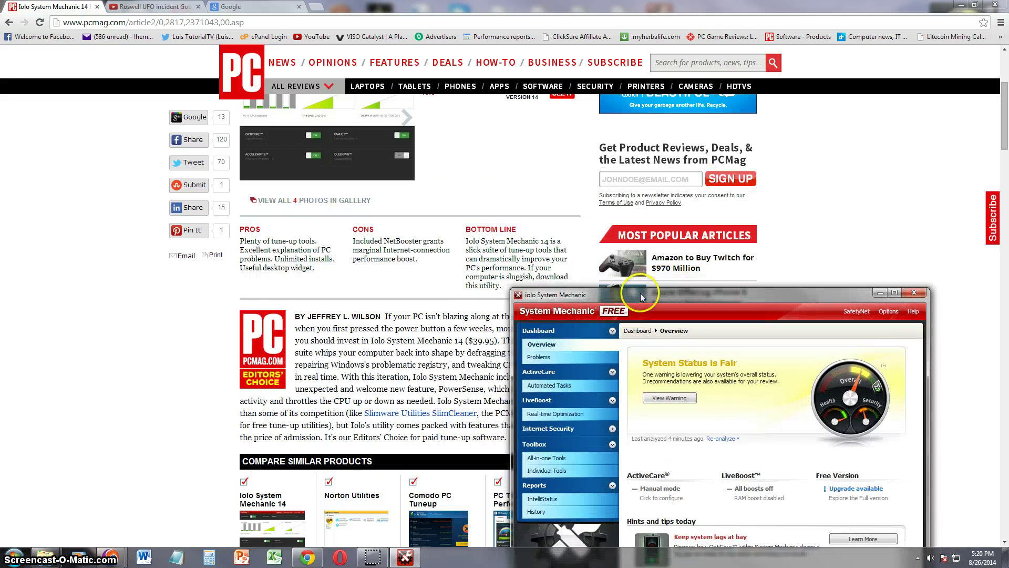
{"action": "double_click", "coordinate": [640, 292]}
{"action": "left_click", "coordinate": [974, 5]}
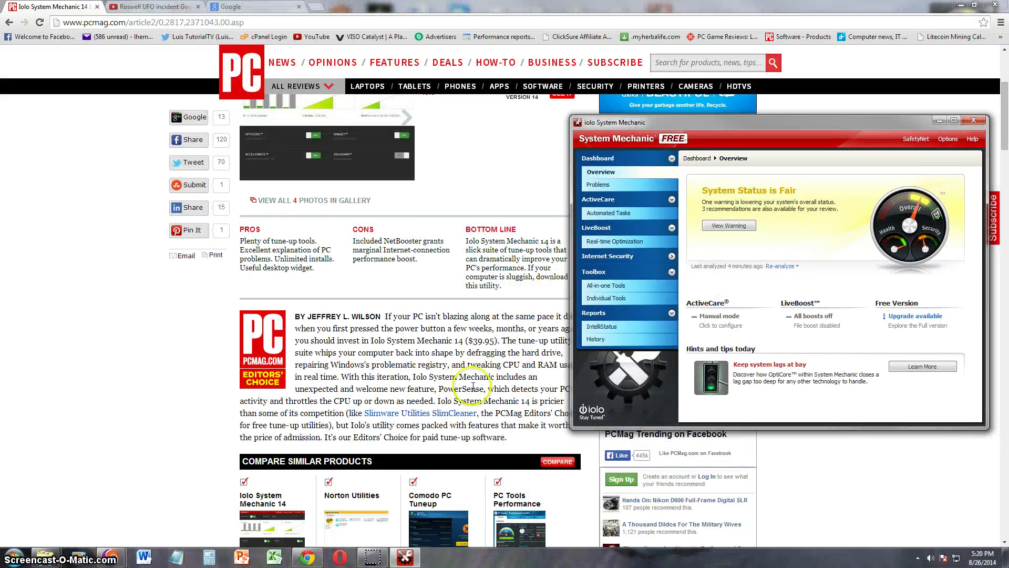
Bring the PCMag review forward and highlight the $39.95 MSRP and pricing details.
{"action": "left_click", "coordinate": [472, 357]}
{"action": "scroll", "coordinate": [456, 366], "scroll_direction": "up", "scroll_amount": 3}
{"action": "left_click", "coordinate": [532, 310]}
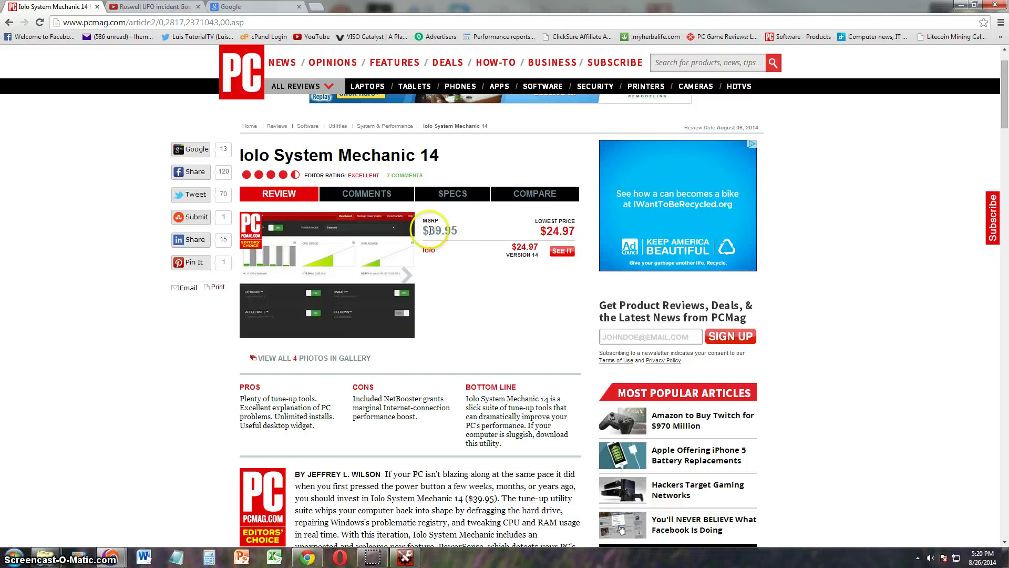
{"action": "left_click_drag", "start_coordinate": [423, 231], "coordinate": [461, 232]}
{"action": "left_click_drag", "start_coordinate": [537, 231], "coordinate": [578, 229]}
Open the lowest-price offer at the iolo store checkout and highlight the 49.95 USD unit price.
{"action": "left_click", "coordinate": [559, 229]}
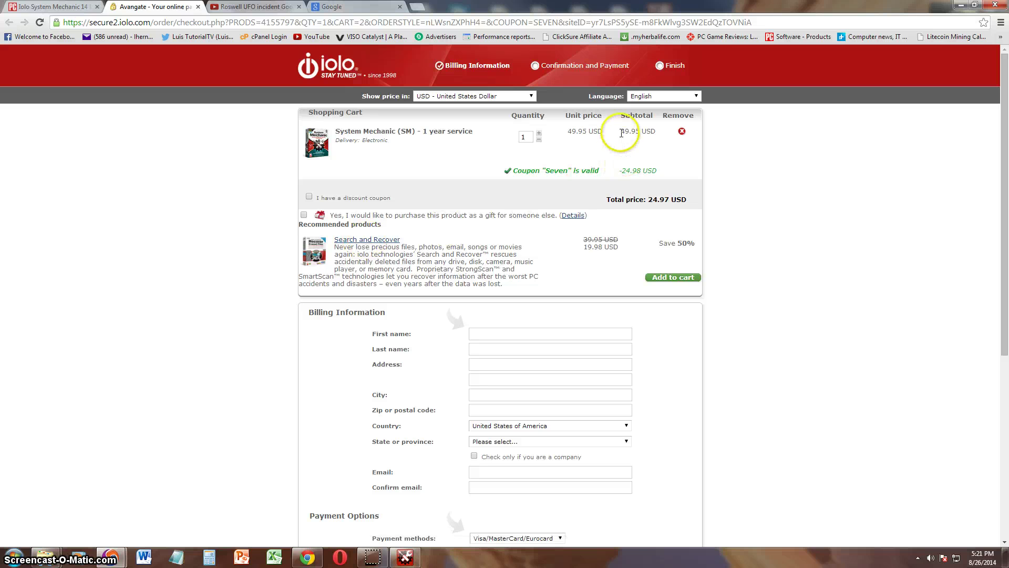
{"action": "left_click_drag", "start_coordinate": [567, 131], "coordinate": [597, 131]}
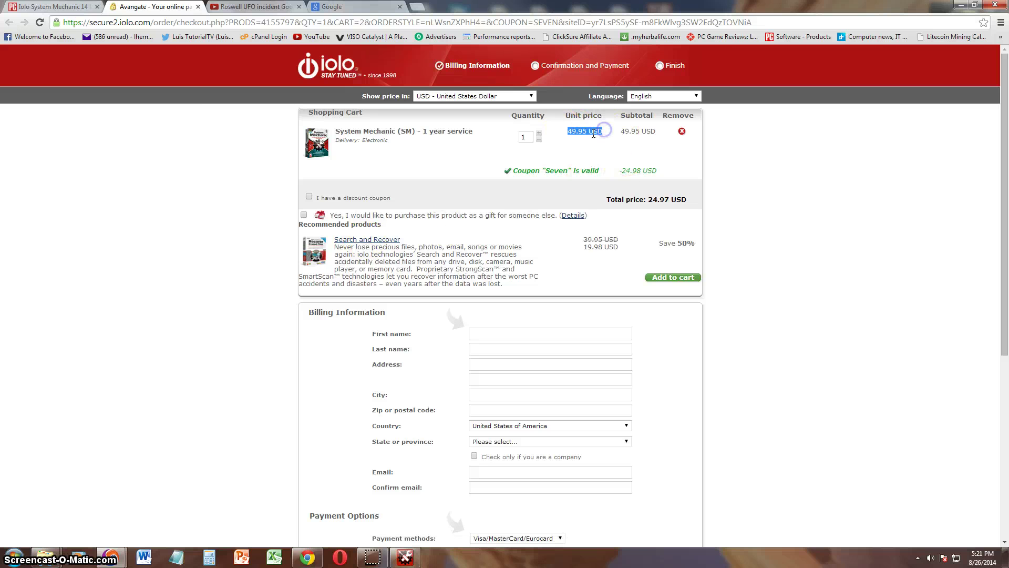
{"action": "left_click", "coordinate": [593, 134]}
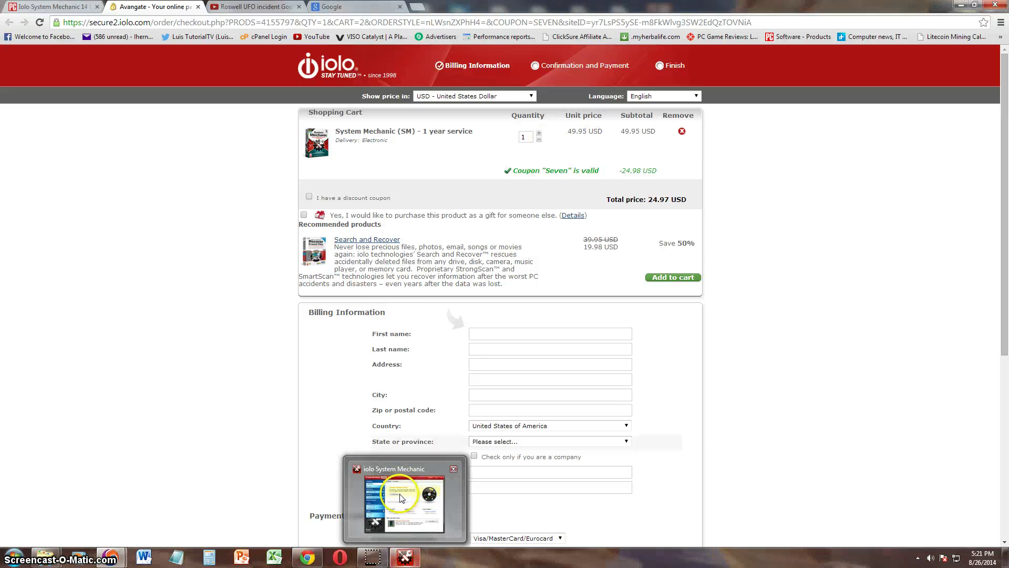
Bring the System Mechanic window back in front of the checkout page via the taskbar.
{"action": "left_click", "coordinate": [408, 555]}
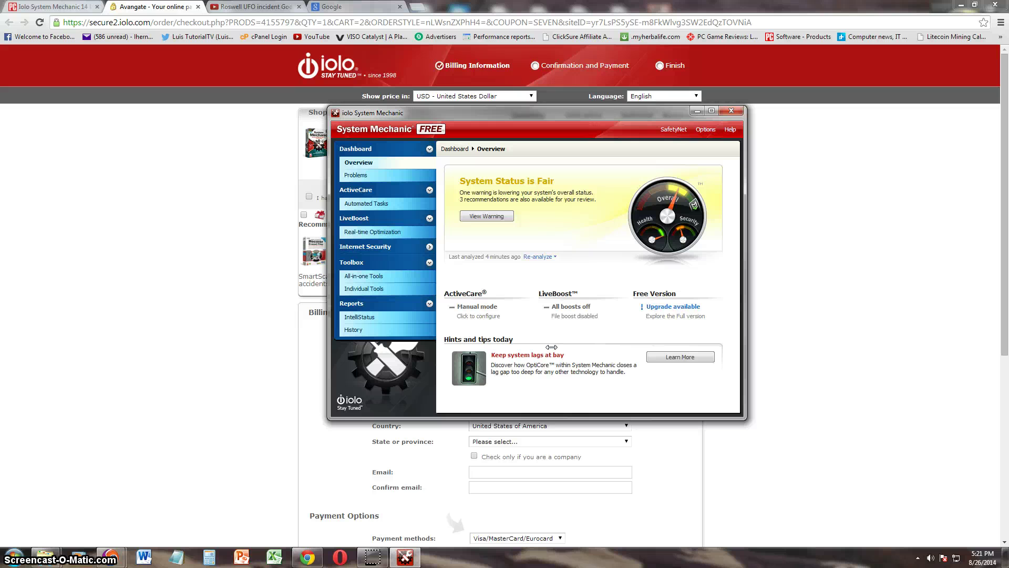